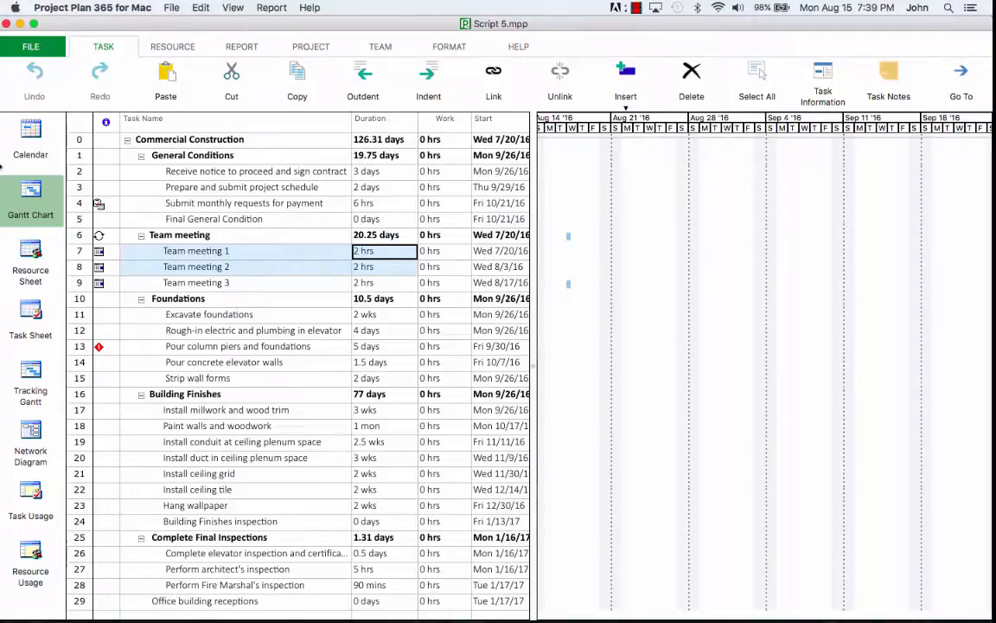
Step: Review the base calendars available for the Commercial Construction project in its project information, keeping Standard as the calendar
{"action": "left_click", "coordinate": [305, 50]}
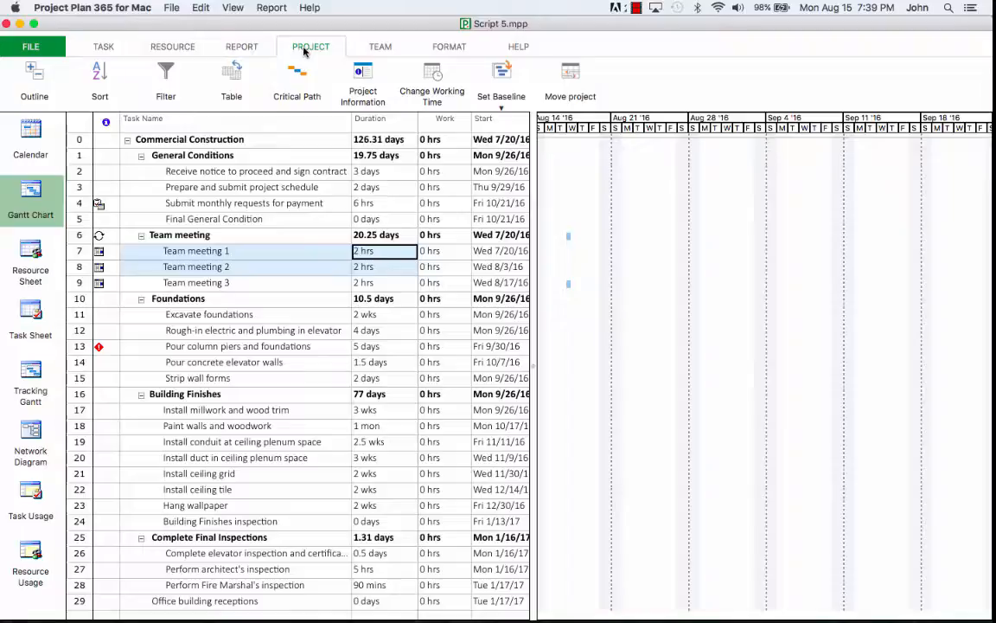
{"action": "left_click", "coordinate": [369, 87]}
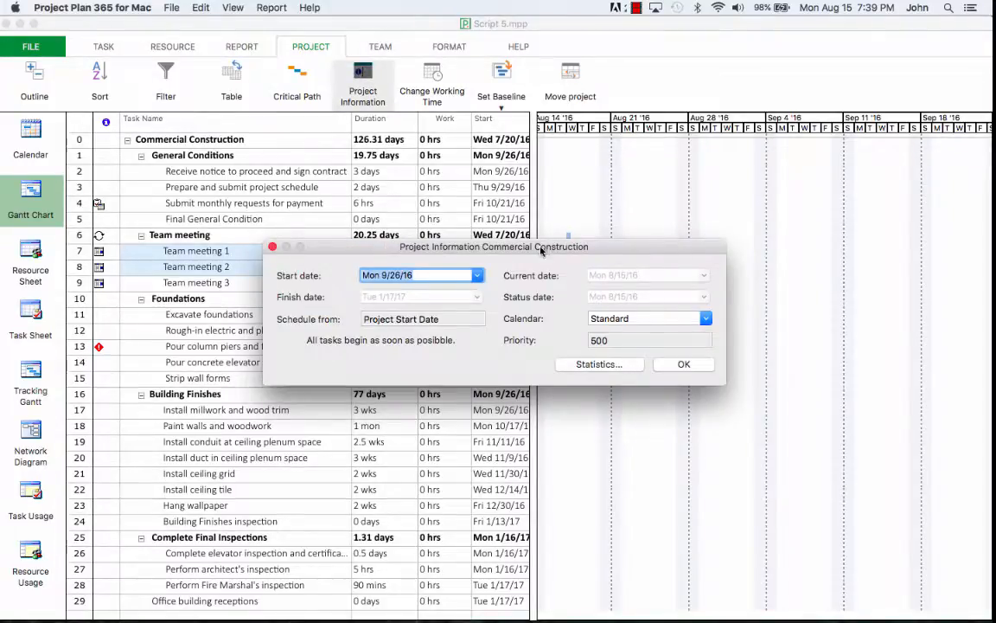
{"action": "left_click", "coordinate": [705, 319]}
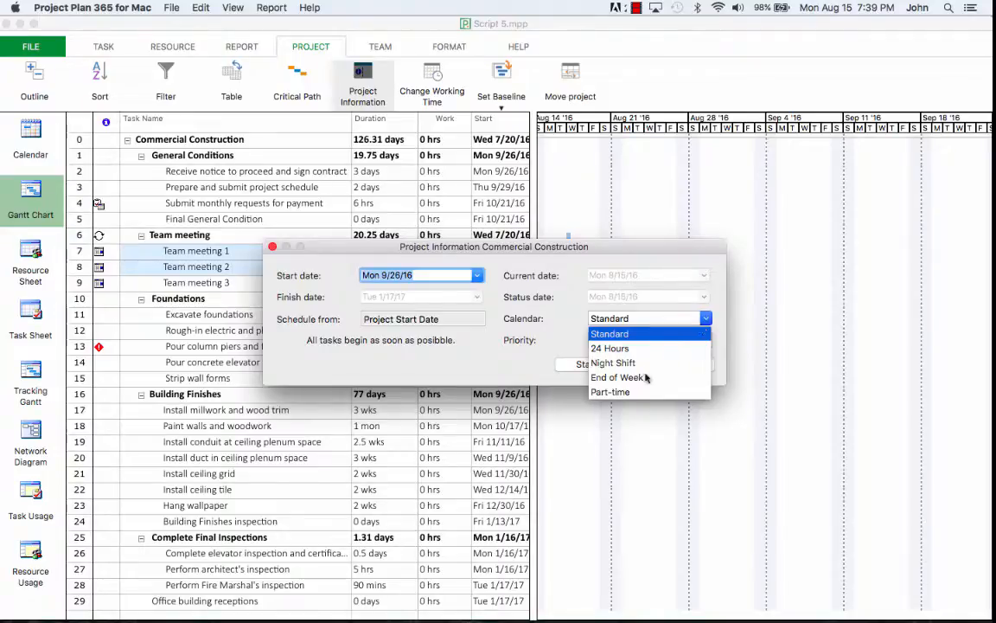
{"action": "left_click", "coordinate": [471, 359]}
{"action": "left_click", "coordinate": [685, 364]}
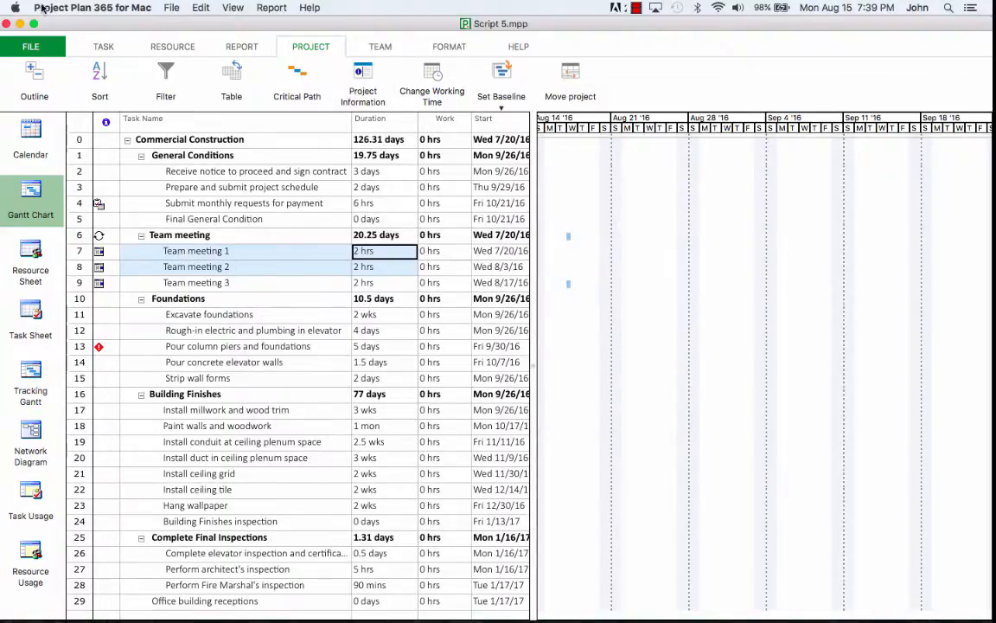
Step: Review the project calendar choices among the project info settings in the program options
{"action": "left_click", "coordinate": [38, 50]}
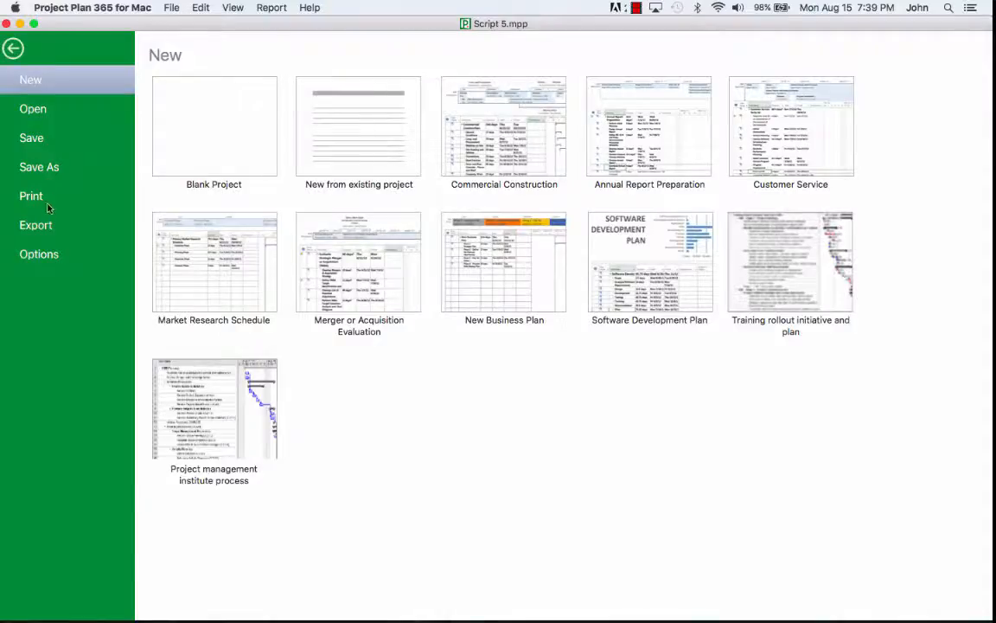
{"action": "left_click", "coordinate": [39, 255]}
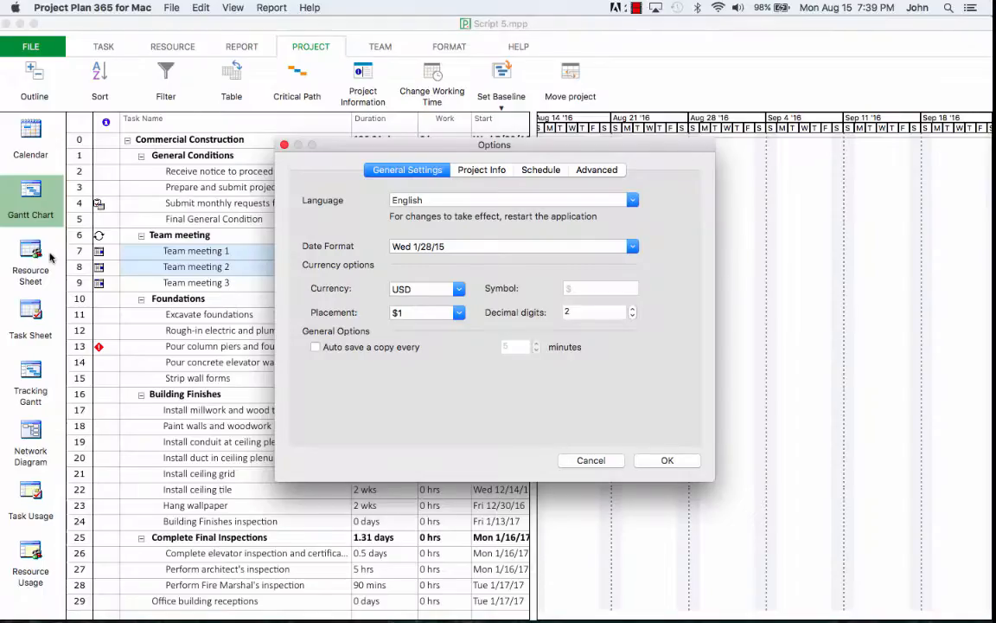
{"action": "left_click", "coordinate": [477, 177]}
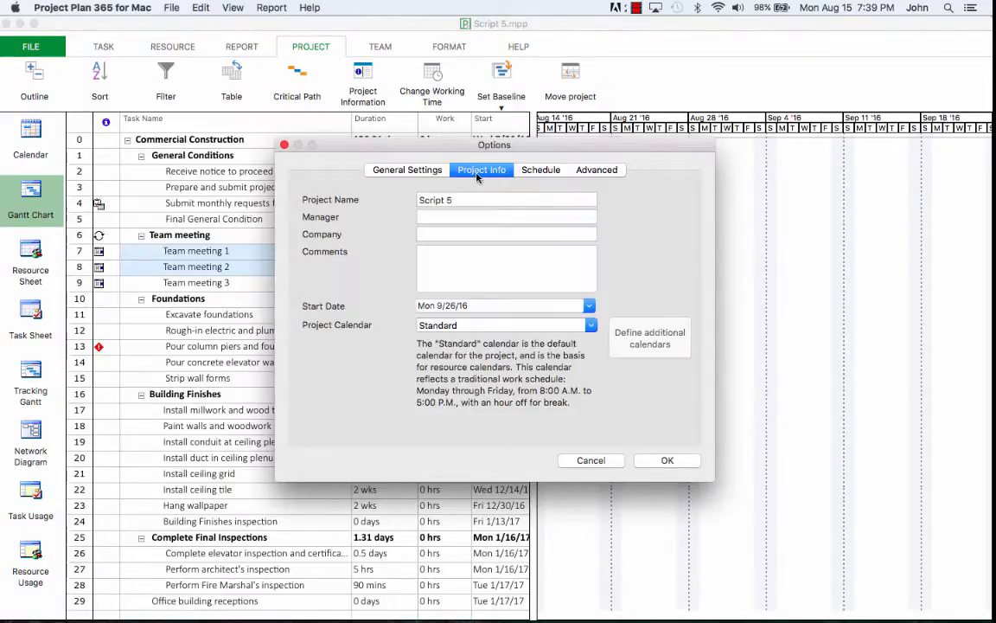
{"action": "left_click", "coordinate": [591, 328]}
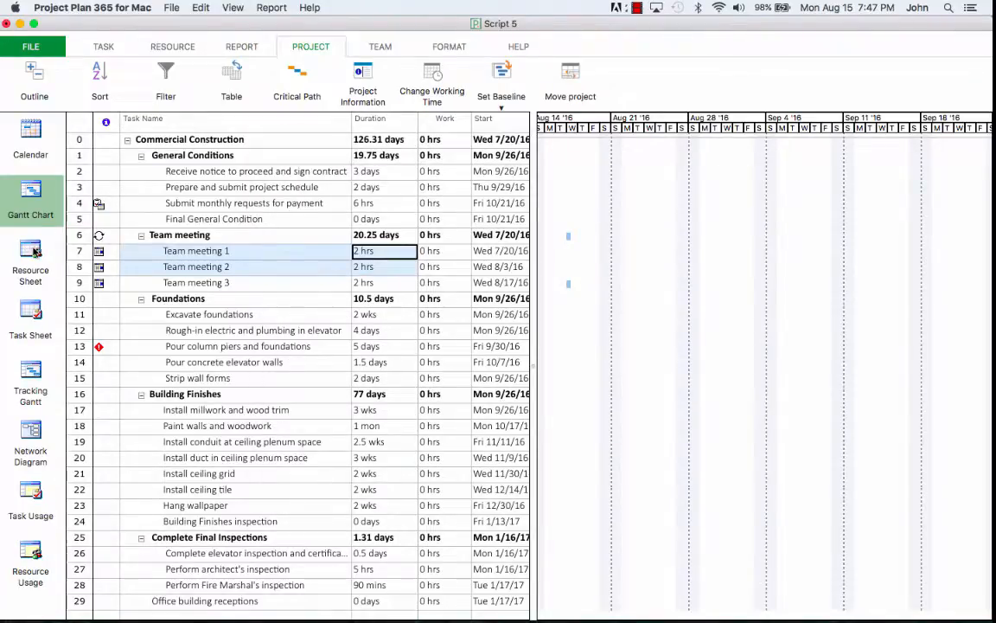
Step: Display the resource sheet and review the default start, end and working-hour settings in the schedule options
{"action": "left_click", "coordinate": [32, 251]}
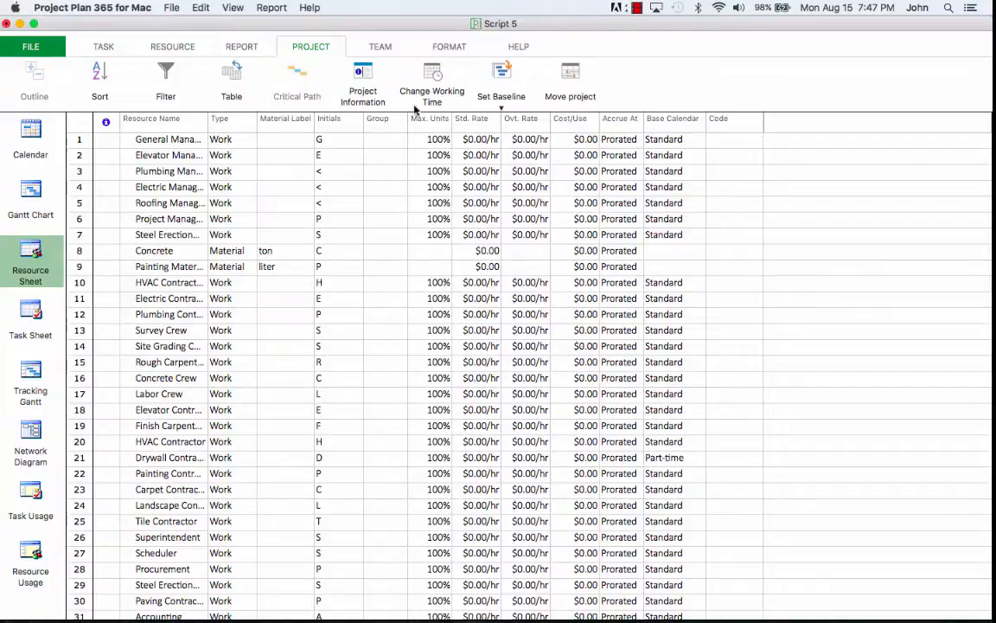
{"action": "left_click", "coordinate": [37, 48]}
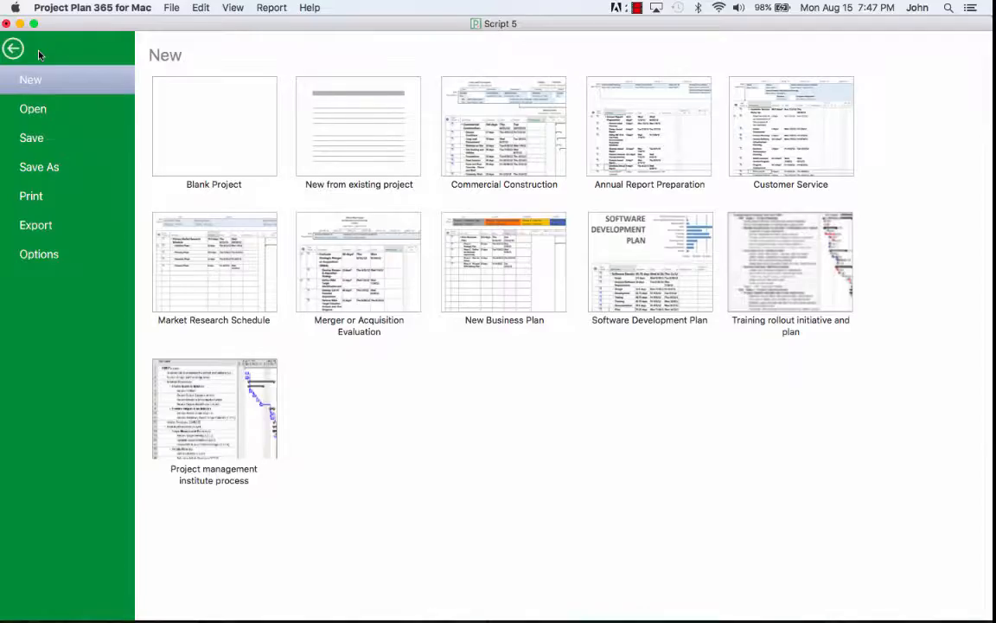
{"action": "left_click", "coordinate": [70, 263]}
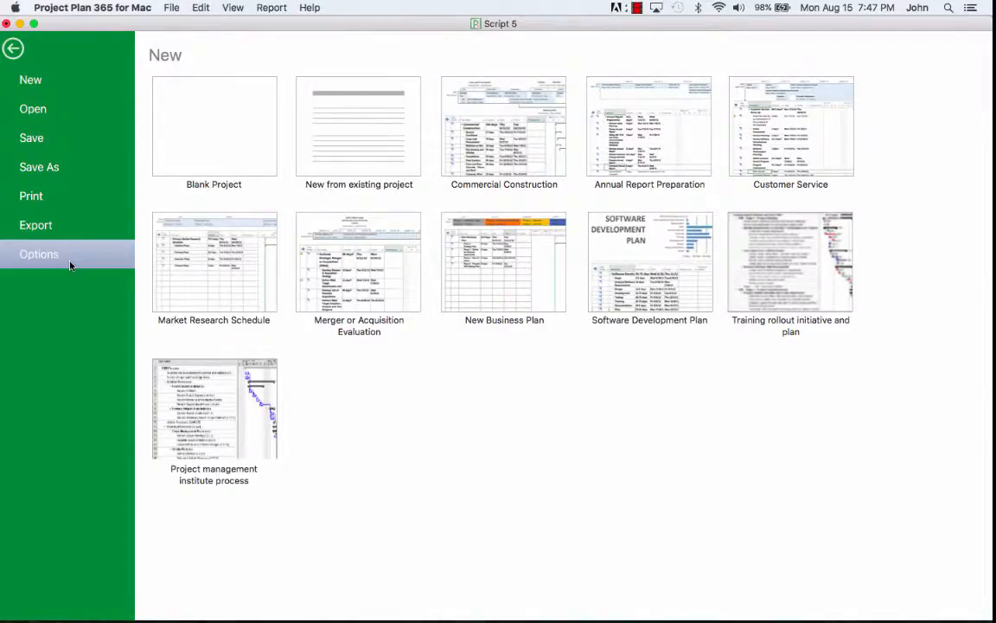
{"action": "left_click", "coordinate": [553, 188]}
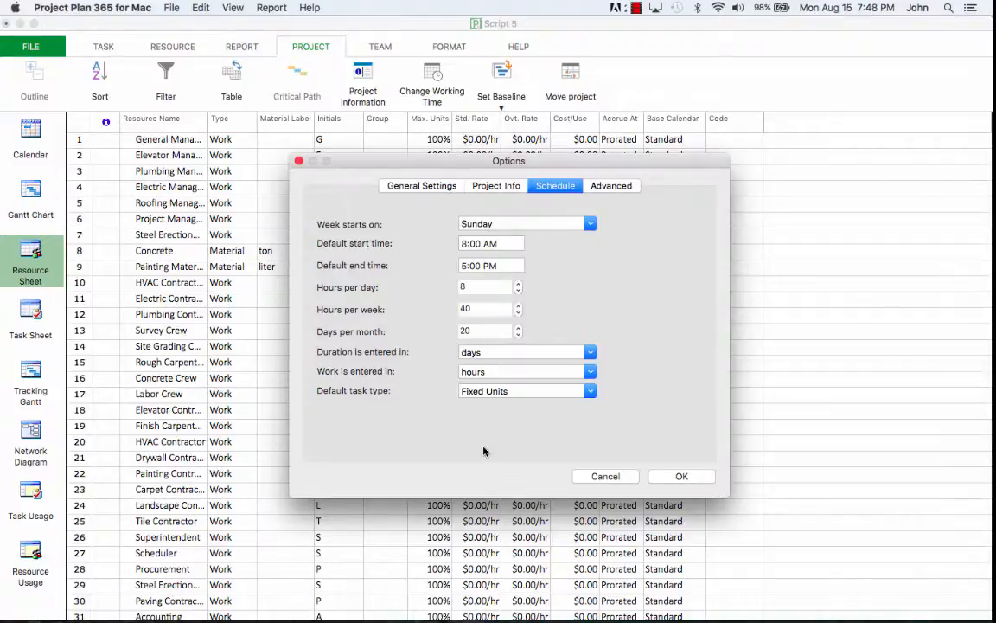
{"action": "left_click", "coordinate": [674, 478]}
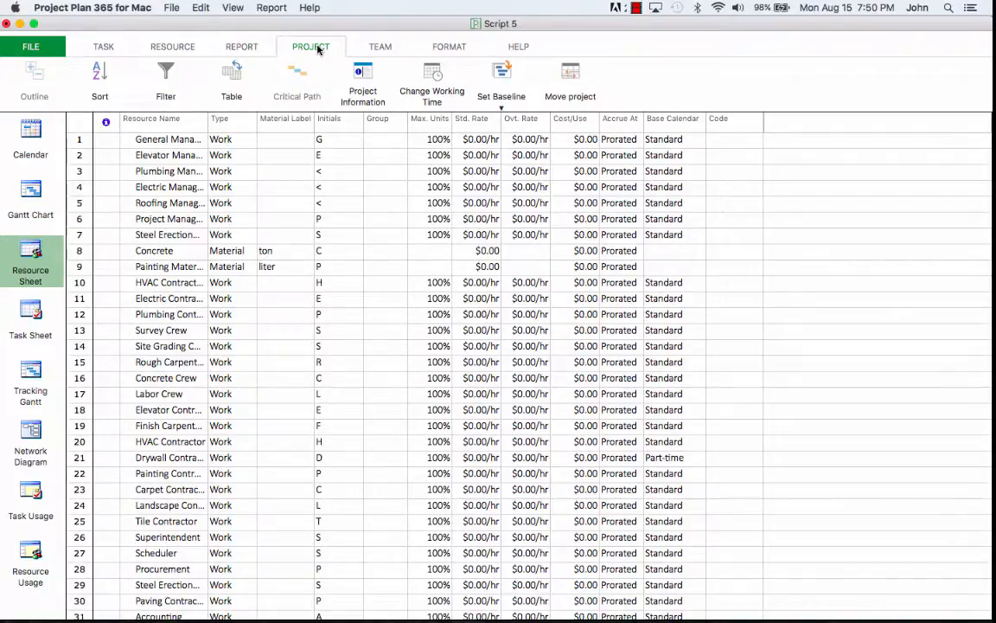
Step: Open the working time settings for the Standard project calendar and review the list of selectable calendars
{"action": "left_click", "coordinate": [443, 92]}
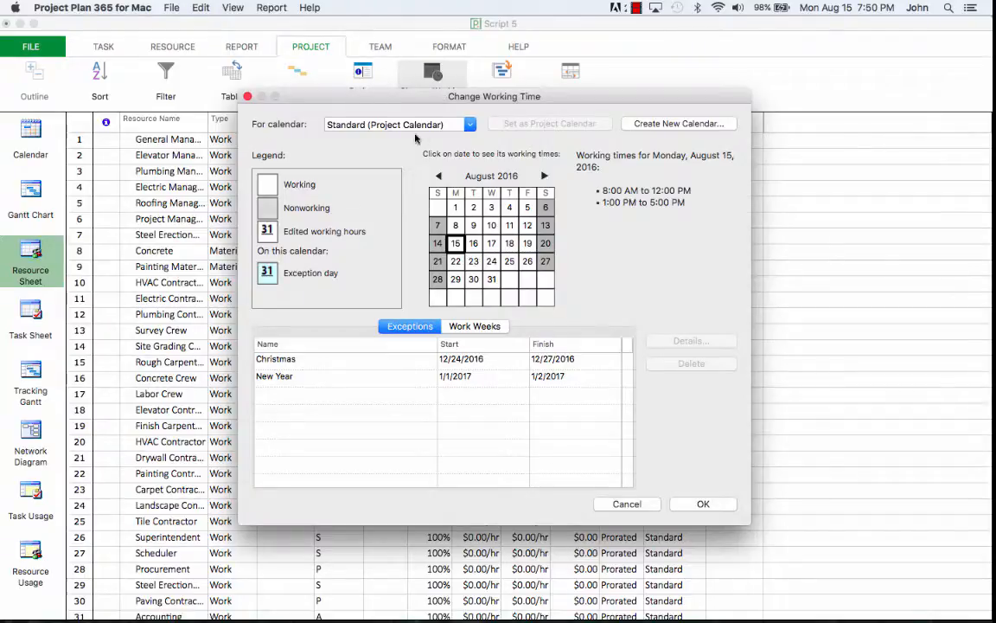
{"action": "left_click", "coordinate": [470, 126]}
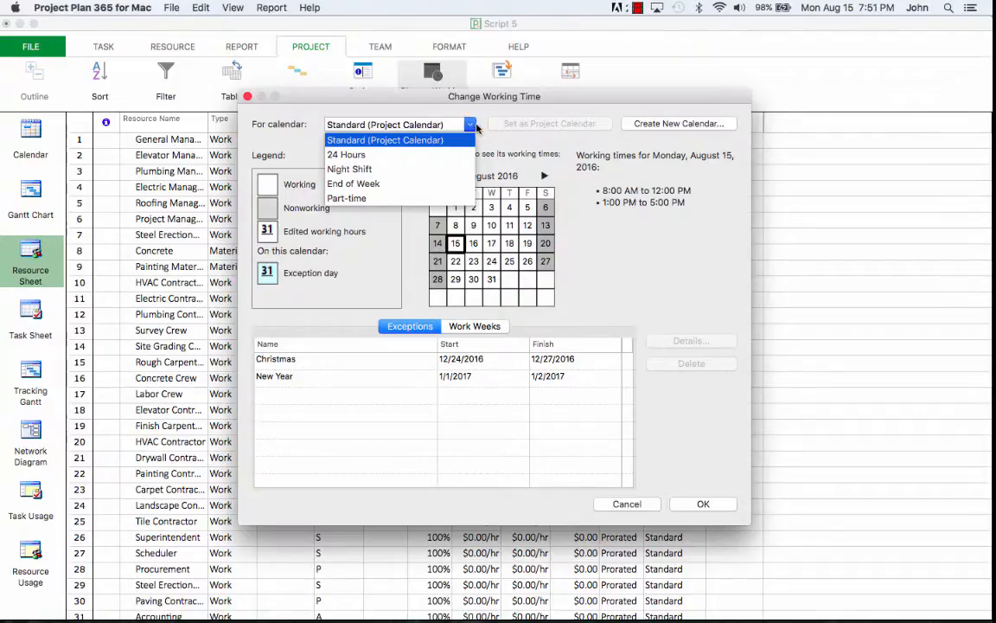
{"action": "left_click", "coordinate": [631, 192]}
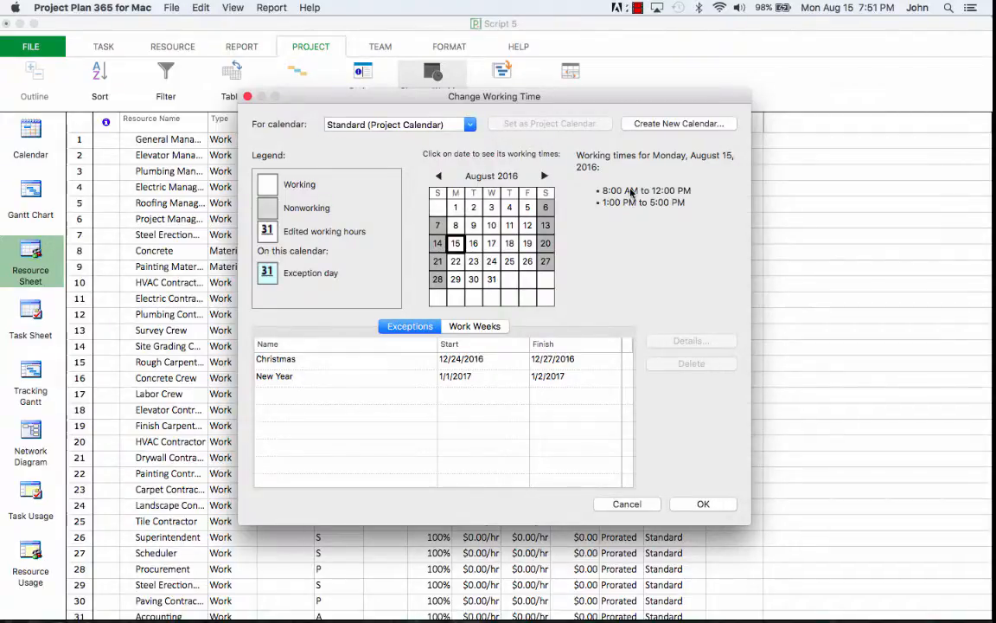
Step: Add an exception day for August 12, 2016 to the Standard calendar, delete it again and close the working time settings
{"action": "left_click", "coordinate": [528, 230]}
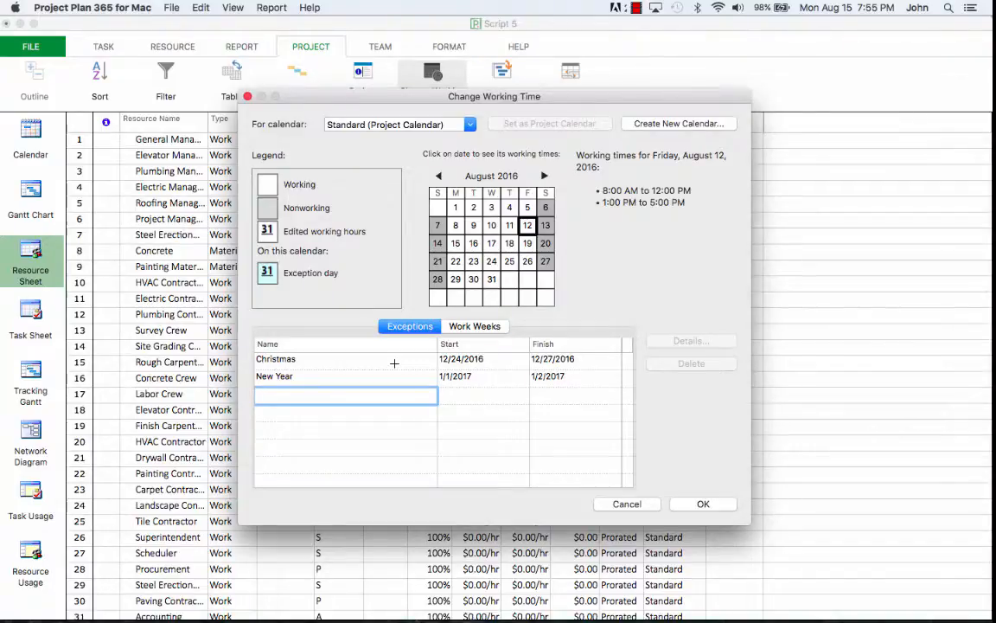
{"action": "left_click", "coordinate": [318, 360]}
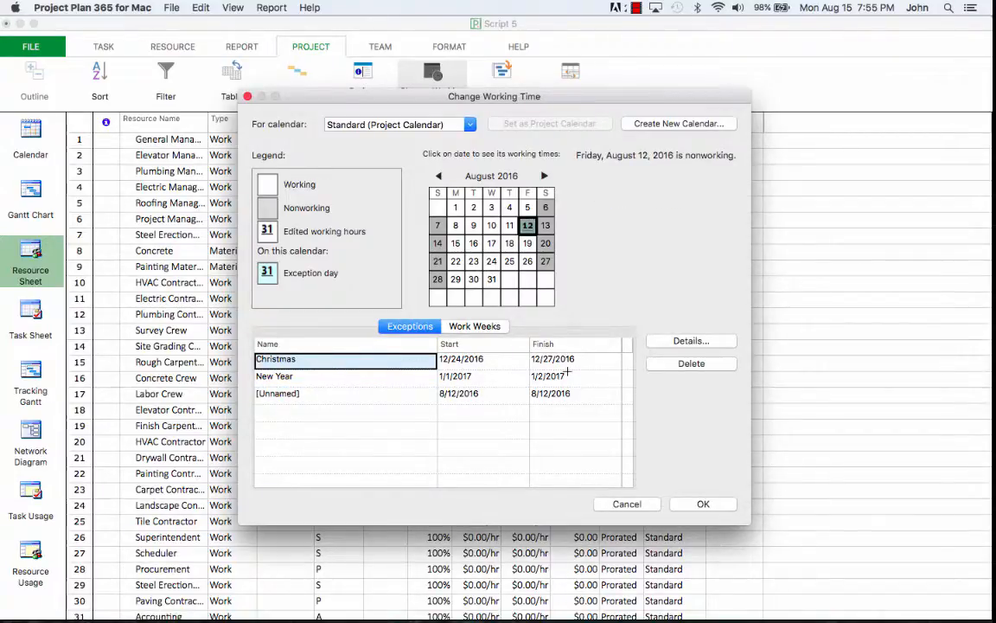
{"action": "left_click", "coordinate": [400, 396]}
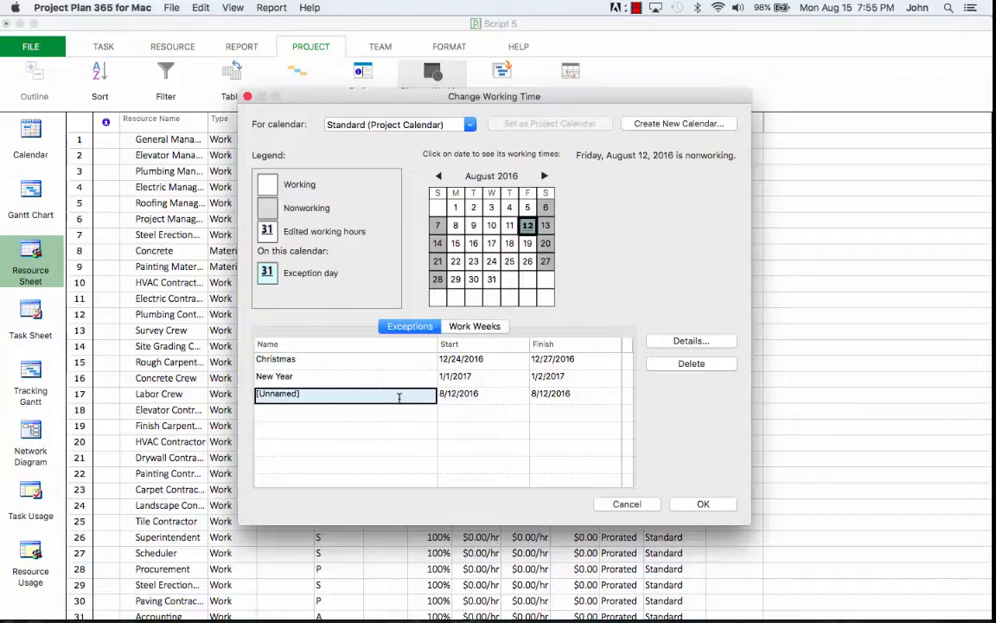
{"action": "left_click", "coordinate": [695, 364]}
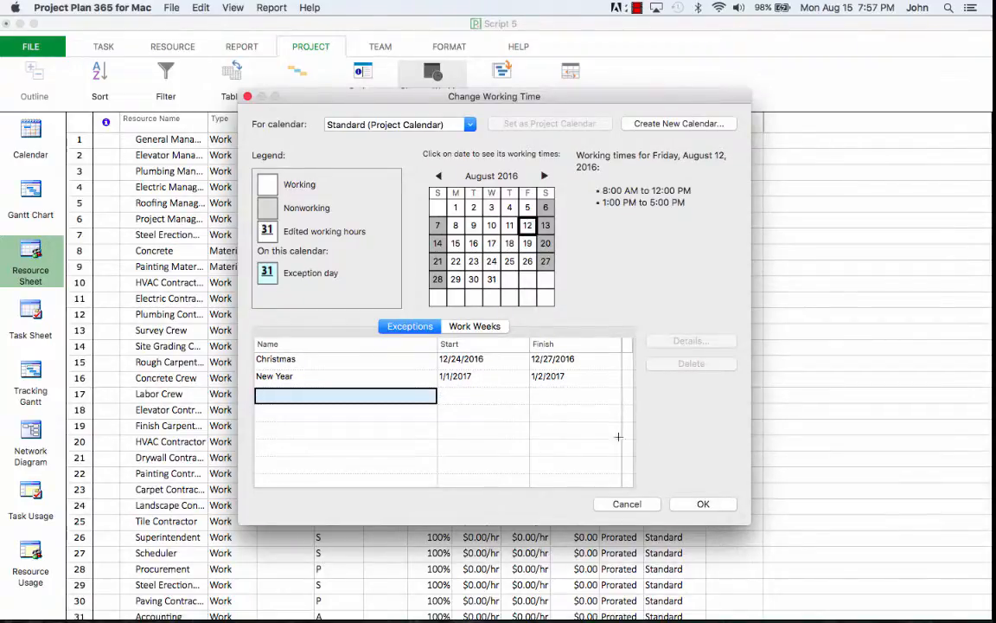
{"action": "left_click", "coordinate": [715, 507]}
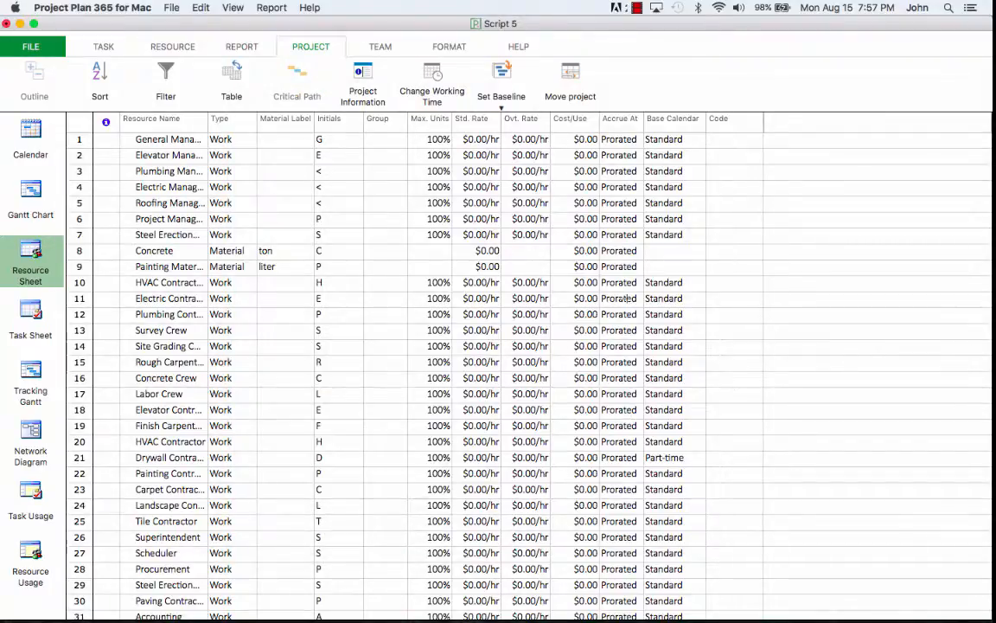
Step: Examine the schedule in the calendar view and the Gantt chart's nonworking days around Christmas and New Year
{"action": "left_click", "coordinate": [30, 132]}
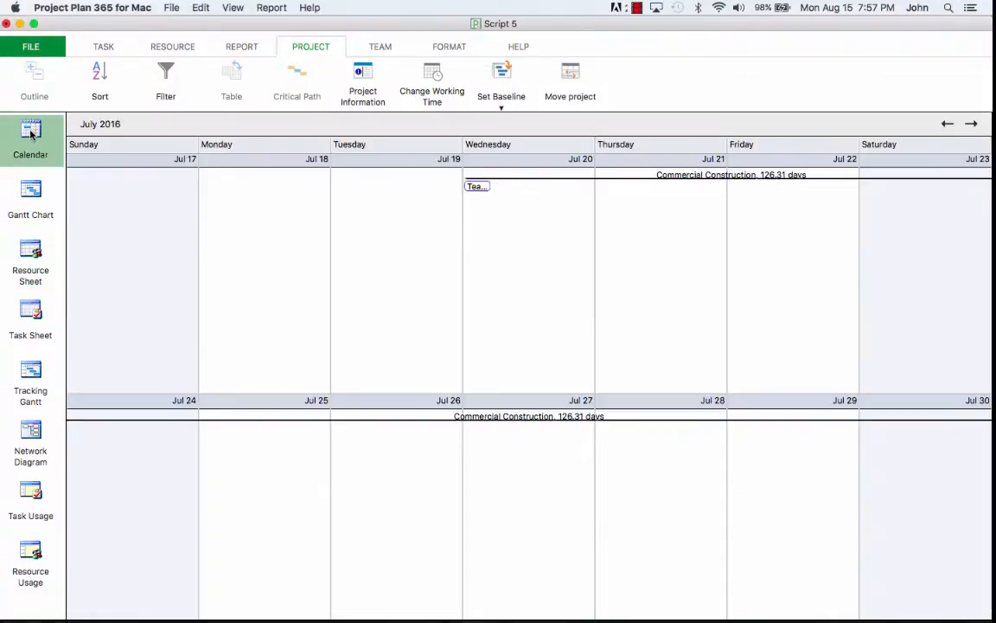
{"action": "left_click", "coordinate": [31, 177]}
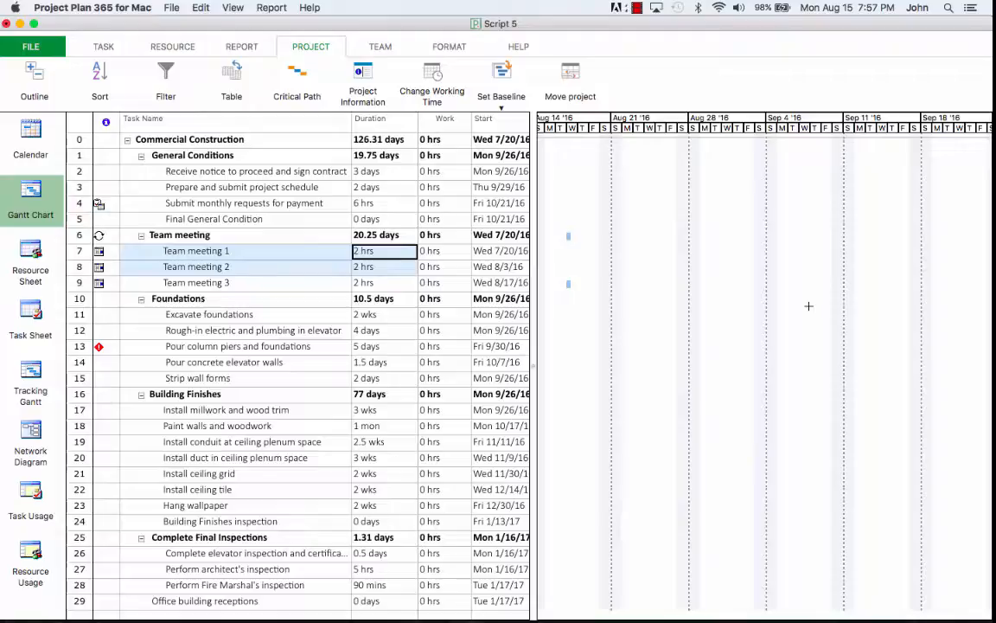
{"action": "scroll", "coordinate": [807, 305], "scroll_direction": "down", "scroll_amount": 3}
{"action": "scroll", "coordinate": [807, 305], "scroll_direction": "right", "scroll_amount": 5}
{"action": "scroll", "coordinate": [809, 305], "scroll_direction": "up", "scroll_amount": 3}
{"action": "scroll", "coordinate": [808, 304], "scroll_direction": "right", "scroll_amount": 5}
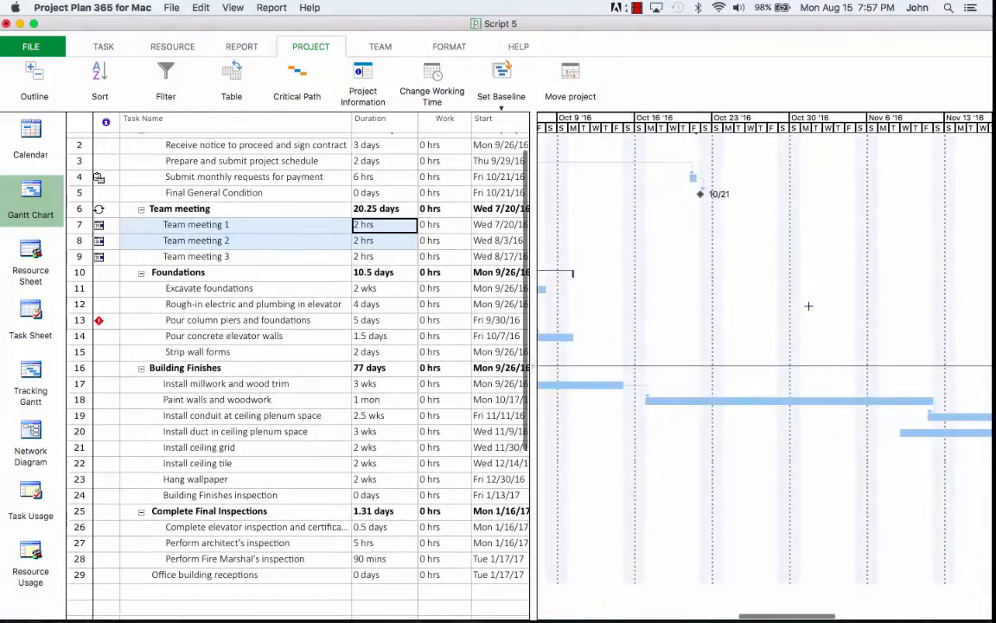
{"action": "scroll", "coordinate": [809, 305], "scroll_direction": "right", "scroll_amount": 8}
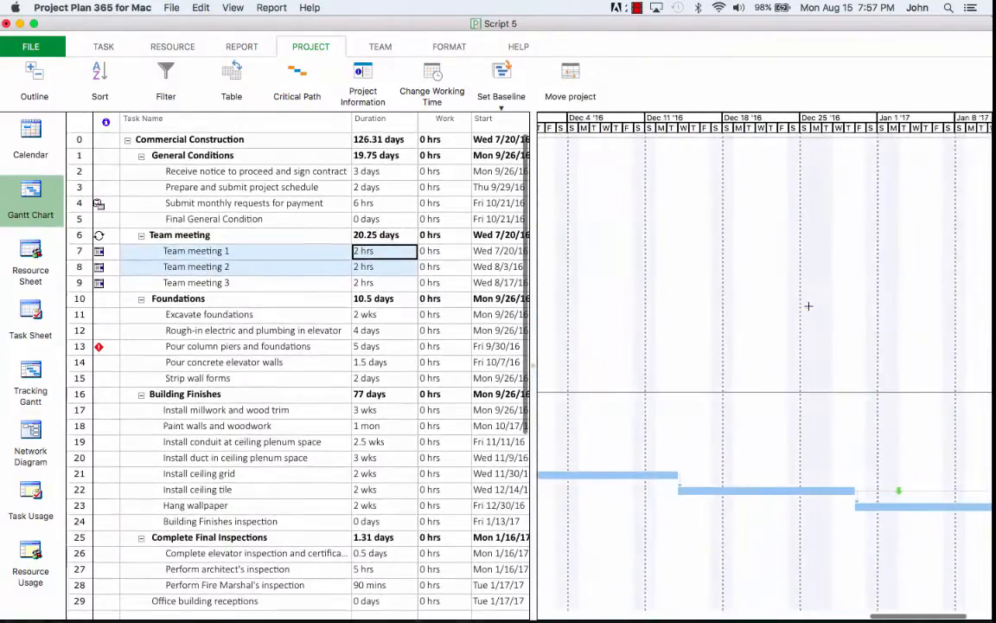
{"action": "scroll", "coordinate": [808, 305], "scroll_direction": "down", "scroll_amount": 1}
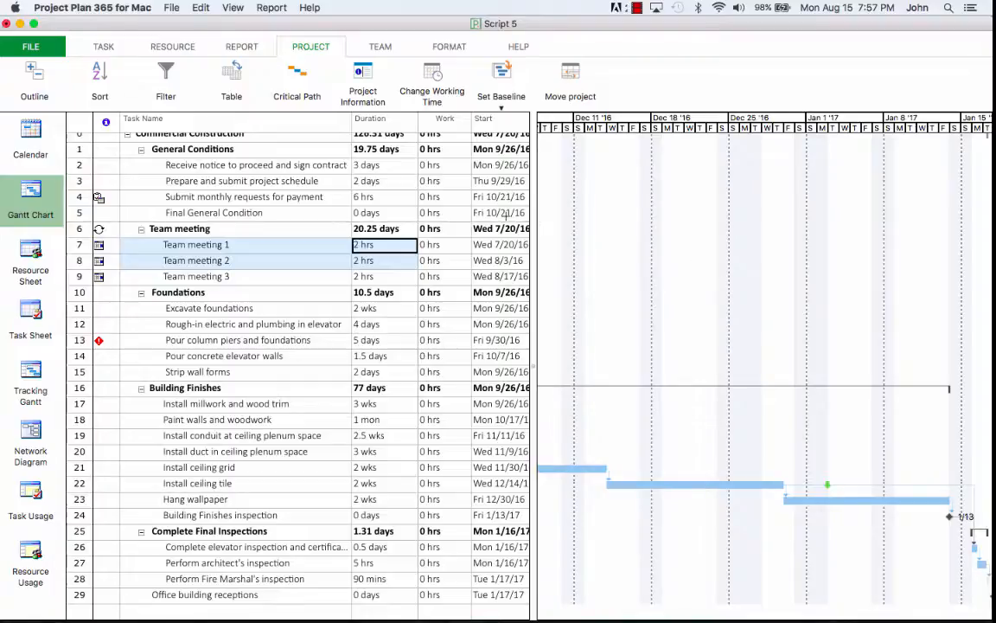
{"action": "scroll", "coordinate": [366, 175], "scroll_direction": "up", "scroll_amount": 1}
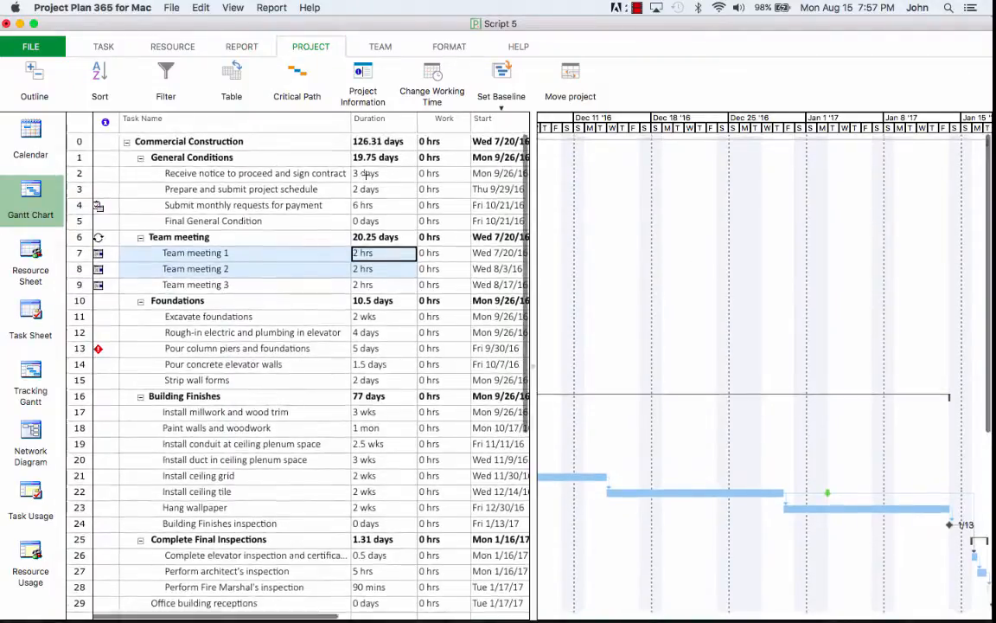
Step: Examine the tasks' durations, start dates and finish dates in the Gantt chart's task table
{"action": "scroll", "coordinate": [365, 175], "scroll_direction": "right", "scroll_amount": 1}
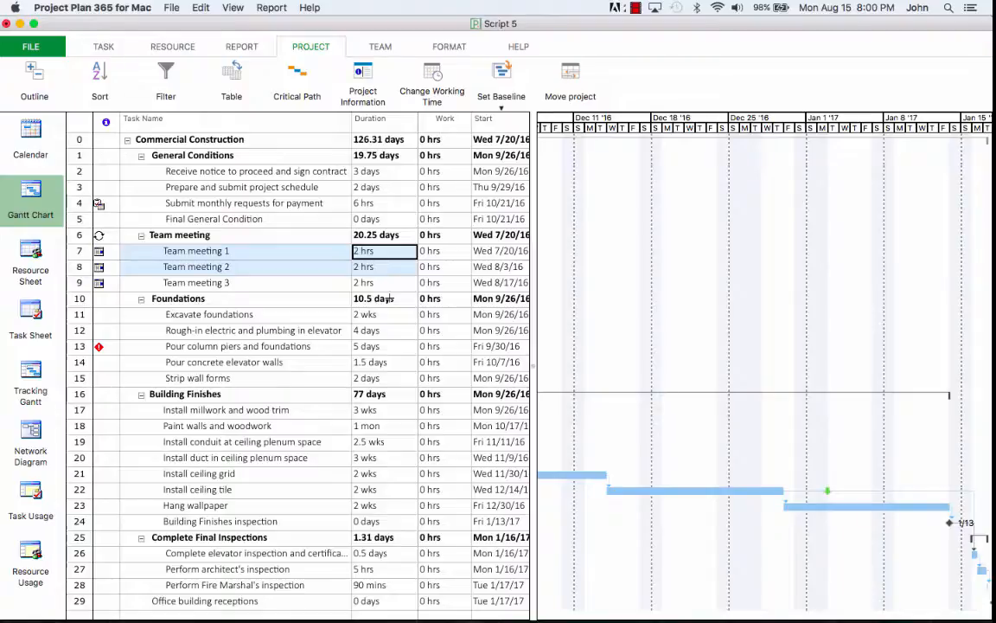
{"action": "scroll", "coordinate": [391, 298], "scroll_direction": "right", "scroll_amount": 3}
{"action": "scroll", "coordinate": [391, 299], "scroll_direction": "right", "scroll_amount": 1}
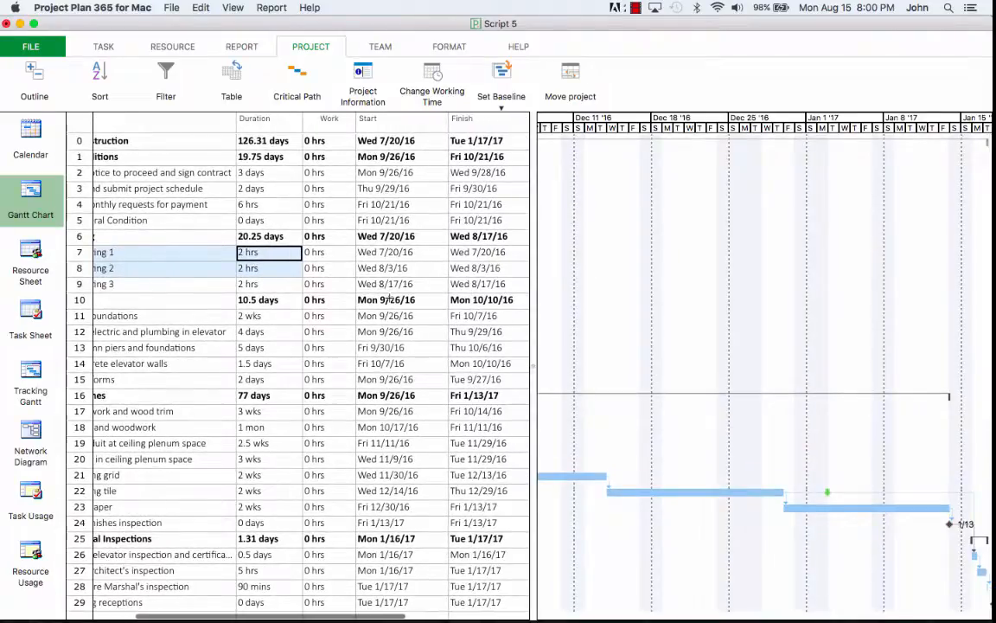
{"action": "scroll", "coordinate": [391, 298], "scroll_direction": "down", "scroll_amount": 1}
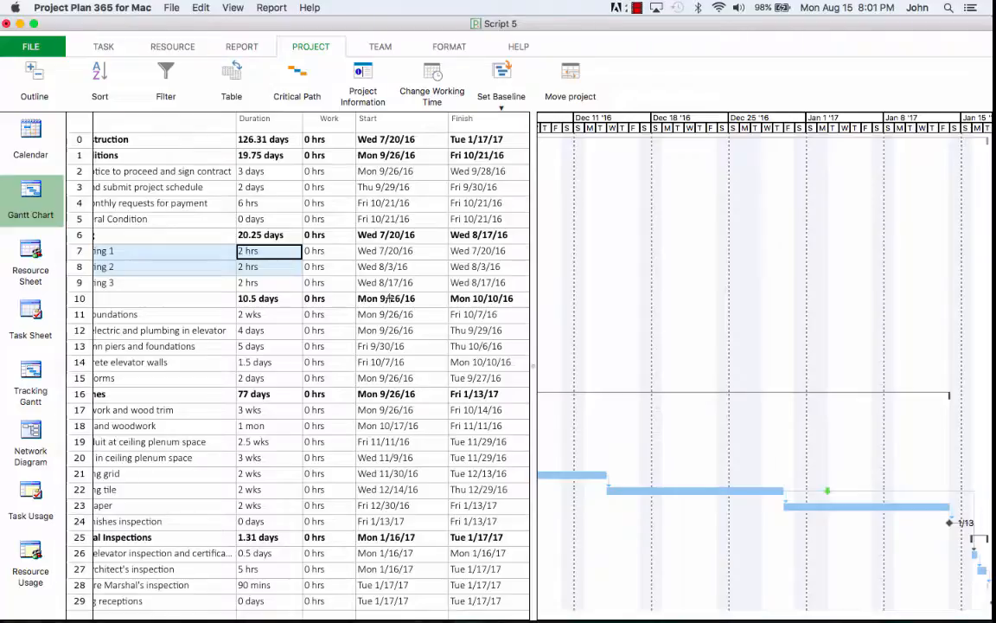
{"action": "scroll", "coordinate": [387, 298], "scroll_direction": "left", "scroll_amount": 5}
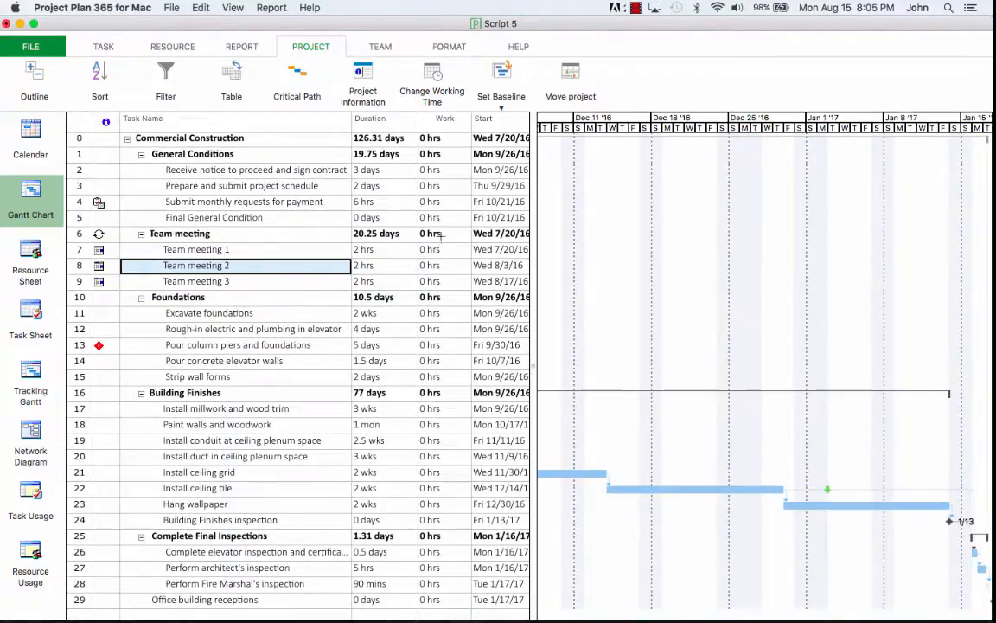
Step: Open the General Management resource calendar's working times, examine its Business congress exception days in September 2016 and close the settings
{"action": "left_click", "coordinate": [427, 83]}
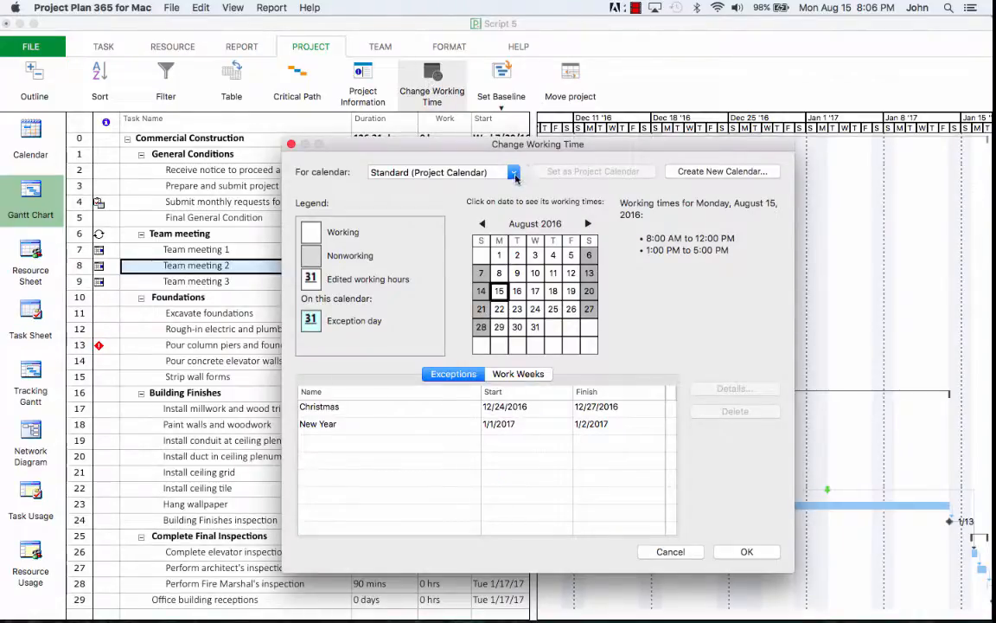
{"action": "left_click", "coordinate": [513, 172]}
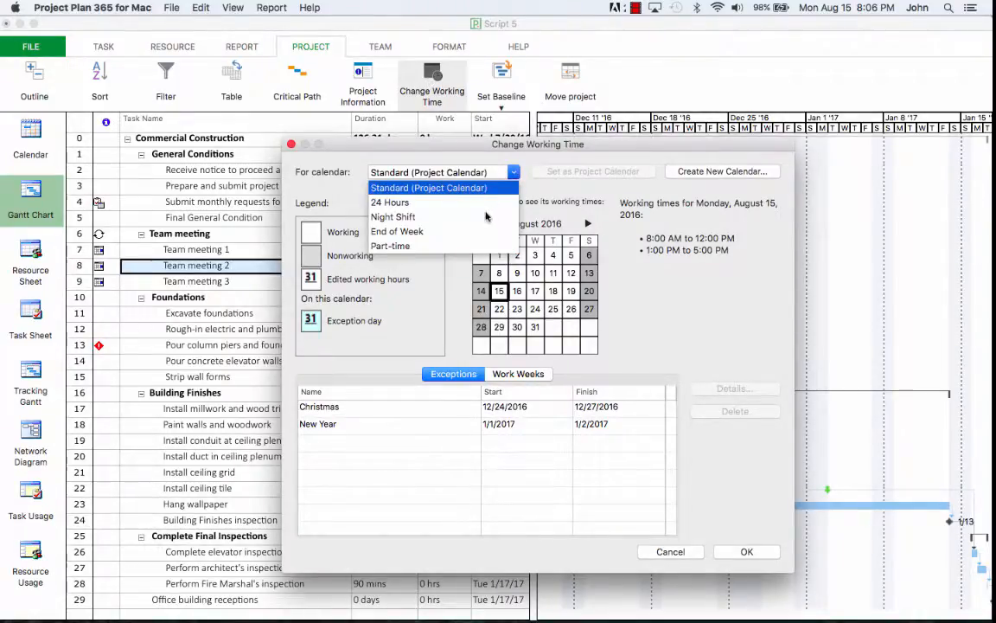
{"action": "scroll", "coordinate": [453, 207], "scroll_direction": "down", "scroll_amount": 3}
{"action": "left_click", "coordinate": [415, 202]}
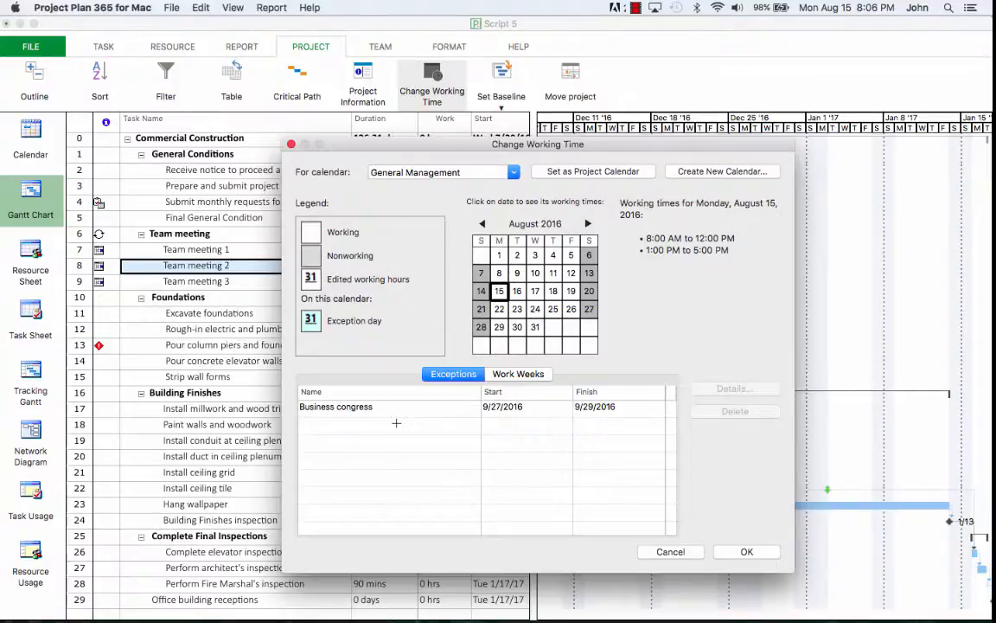
{"action": "left_click", "coordinate": [367, 408]}
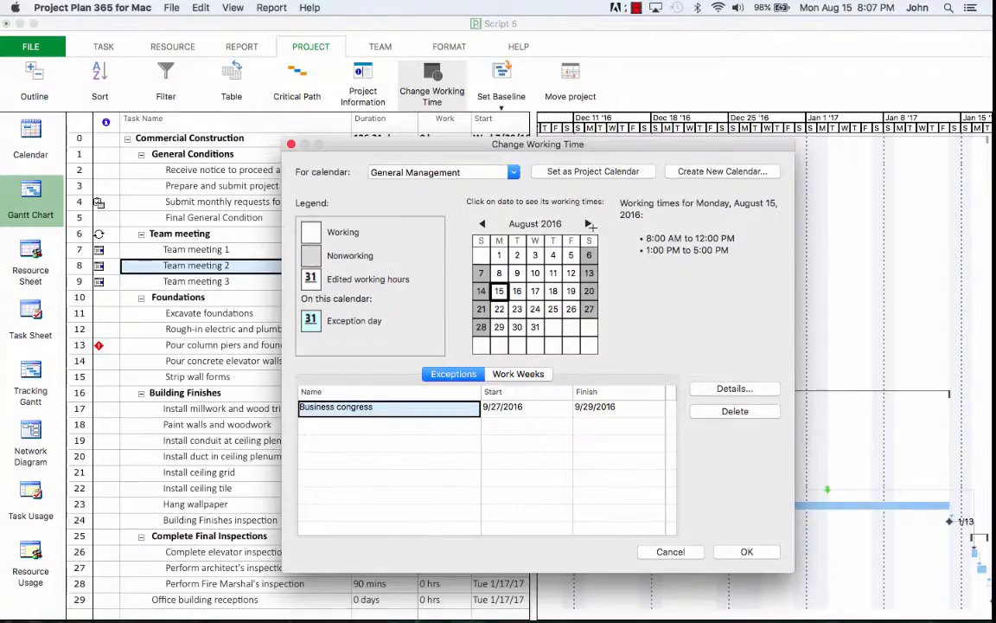
{"action": "left_click", "coordinate": [588, 223]}
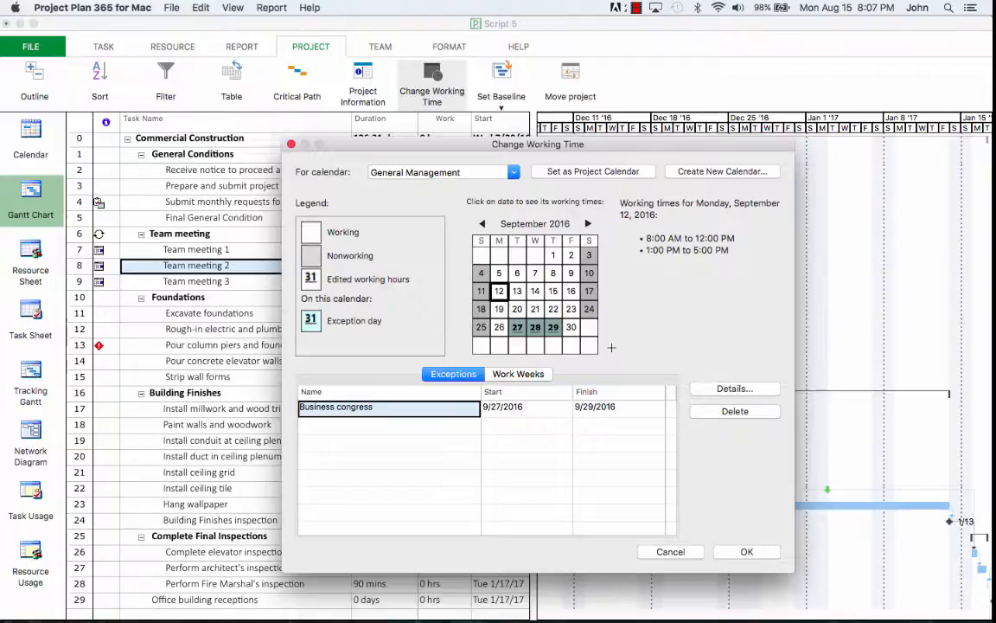
{"action": "left_click", "coordinate": [748, 552]}
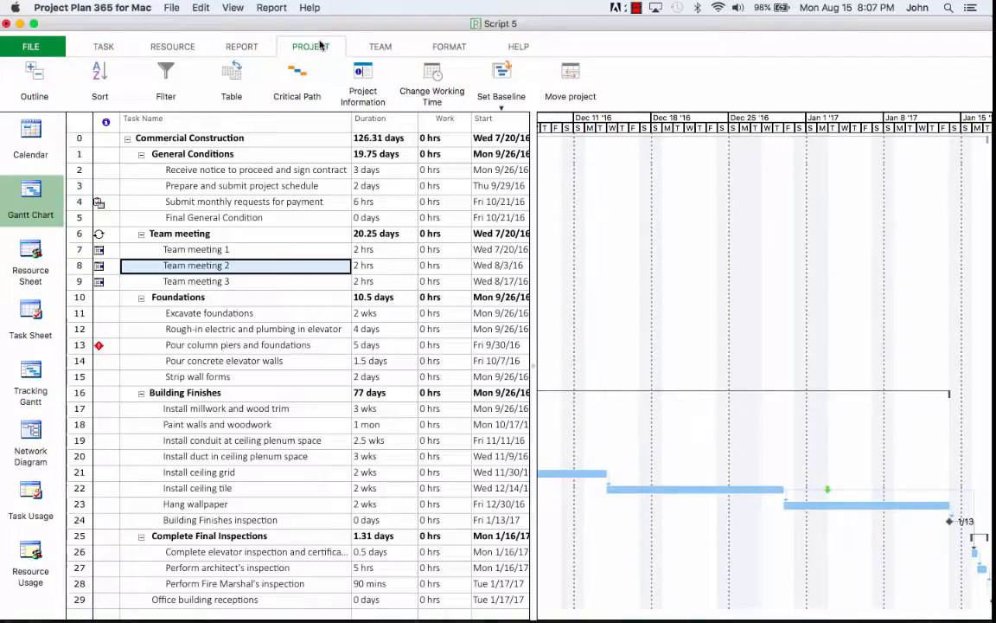
Step: Create a new base calendar named PartTime in the working time settings
{"action": "left_click", "coordinate": [435, 95]}
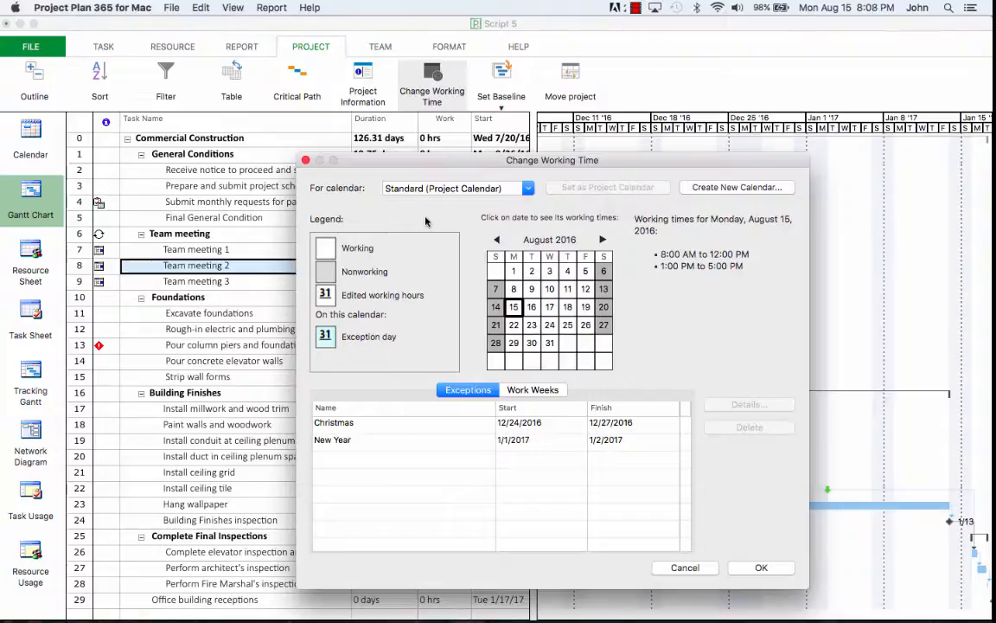
{"action": "left_click", "coordinate": [727, 188]}
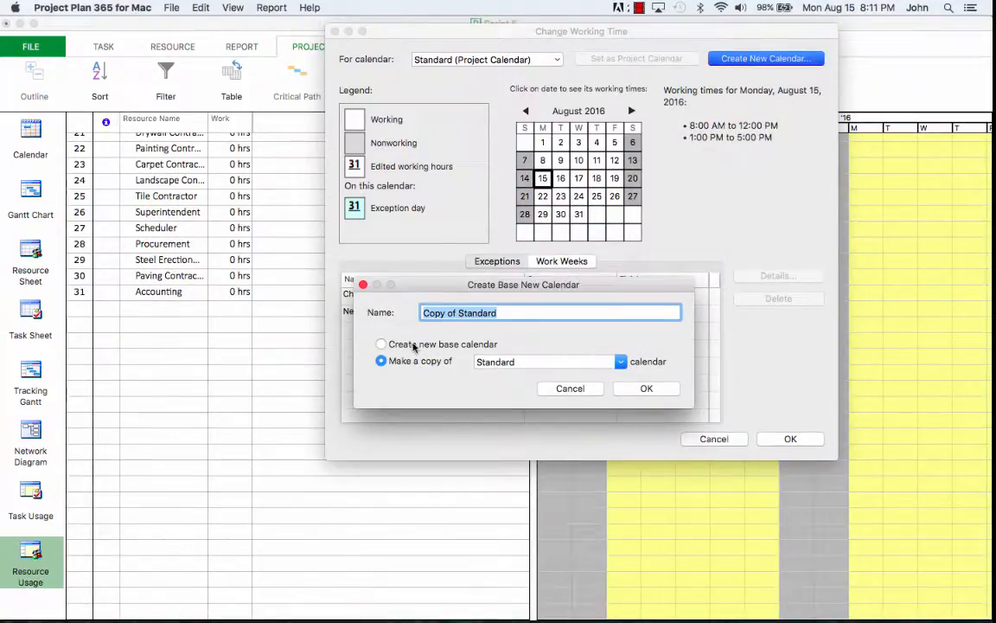
{"action": "left_click", "coordinate": [393, 345]}
{"action": "double_click", "coordinate": [491, 314]}
{"action": "triple_click", "coordinate": [492, 314]}
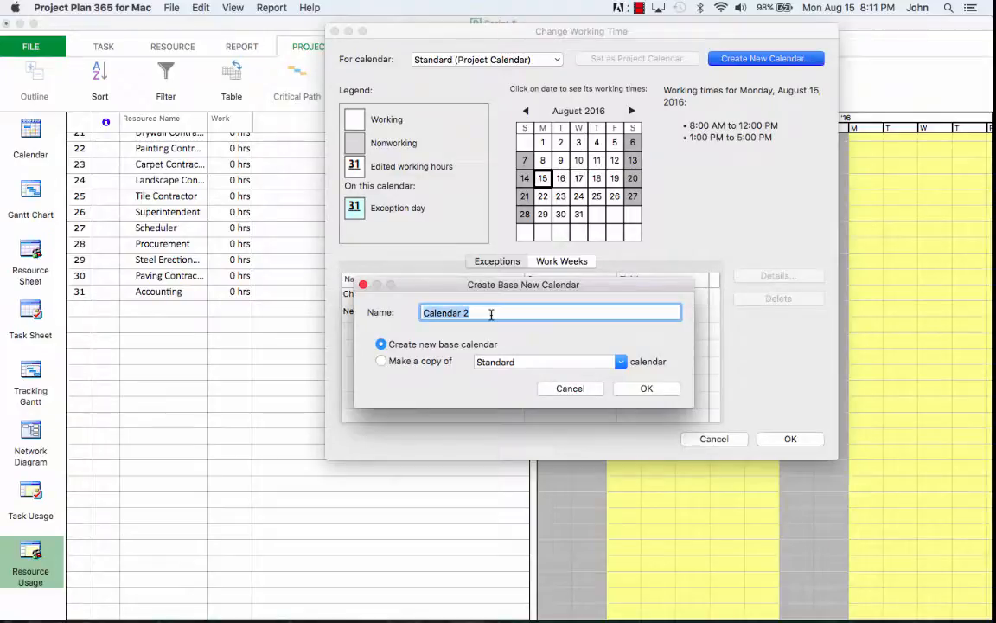
{"action": "type", "text": "PartTime"}
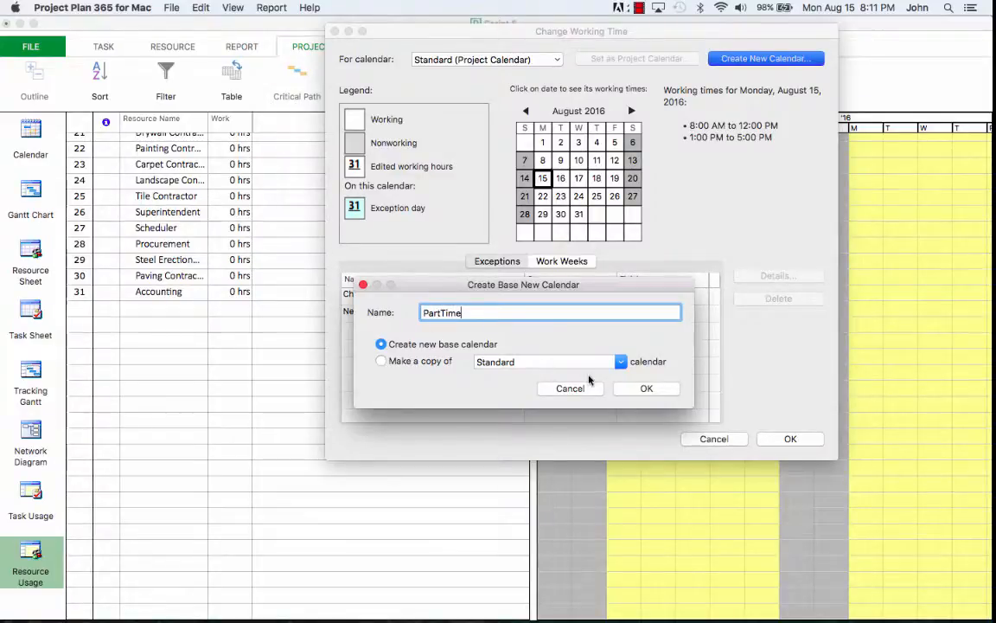
{"action": "left_click", "coordinate": [643, 388]}
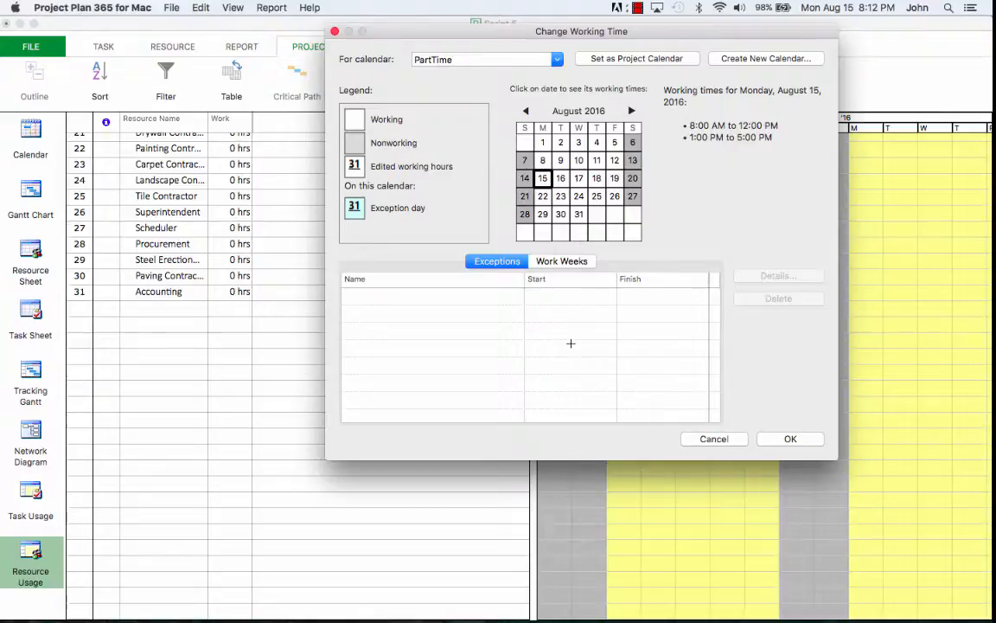
Step: In the PartTime calendar's default work week, give Monday specific working times with the afternoon shift ending at 3:00 pm
{"action": "left_click", "coordinate": [562, 261]}
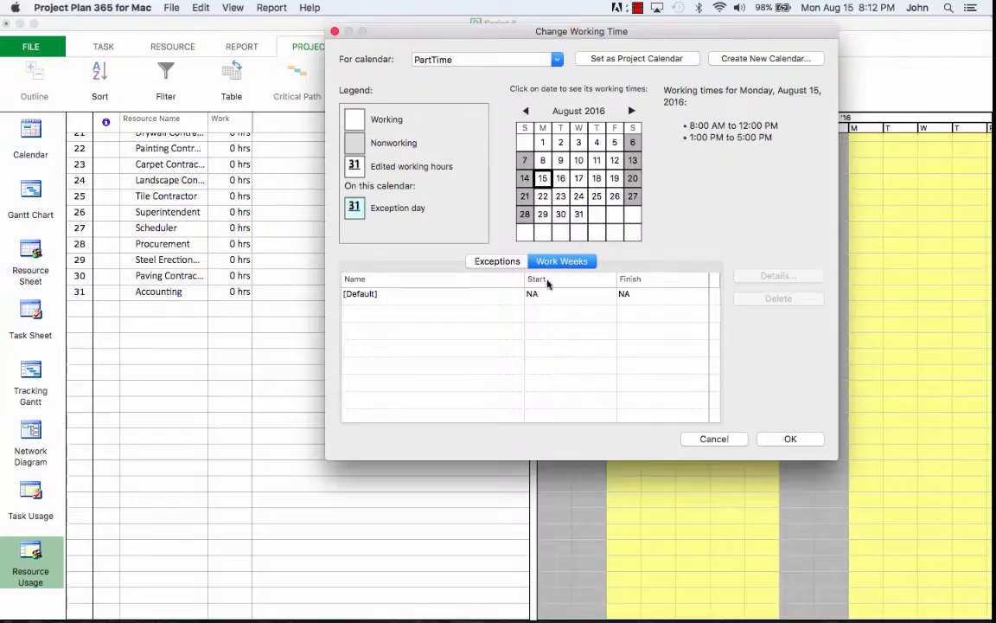
{"action": "left_click", "coordinate": [475, 298]}
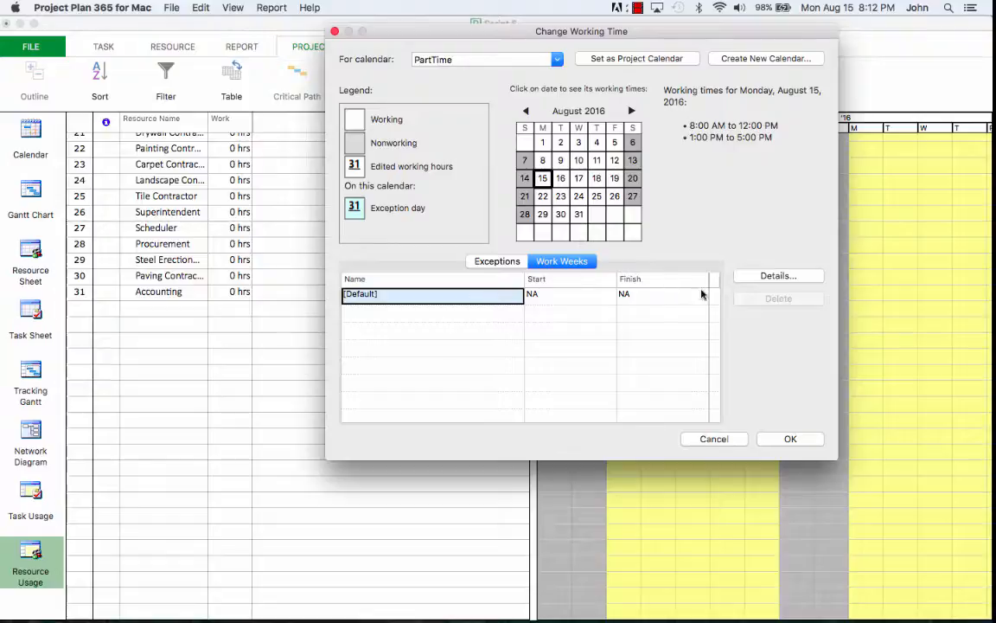
{"action": "left_click", "coordinate": [757, 278]}
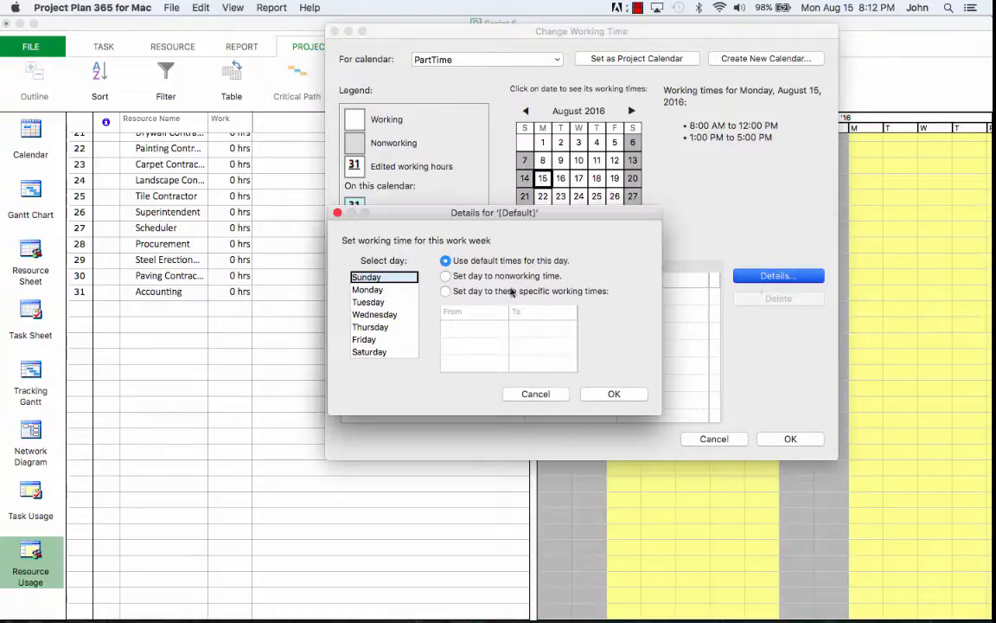
{"action": "left_click", "coordinate": [380, 290]}
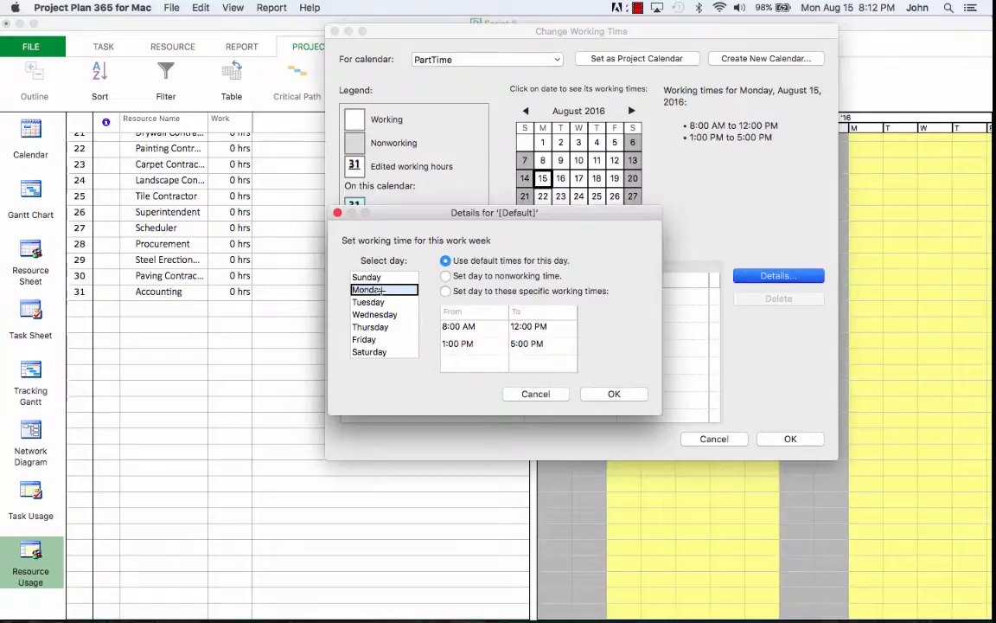
{"action": "left_click", "coordinate": [446, 292]}
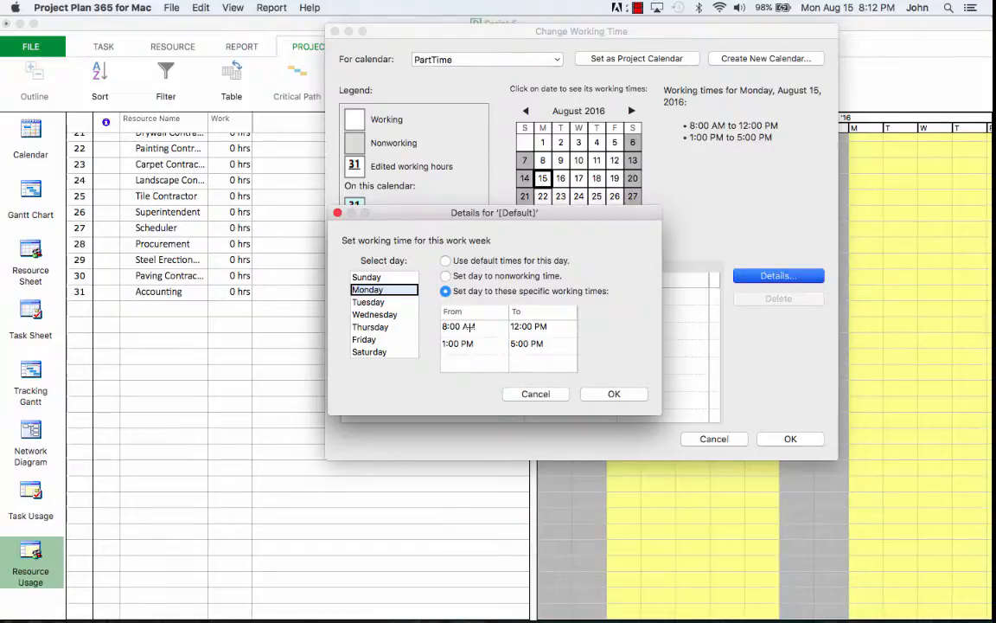
{"action": "left_click", "coordinate": [518, 343]}
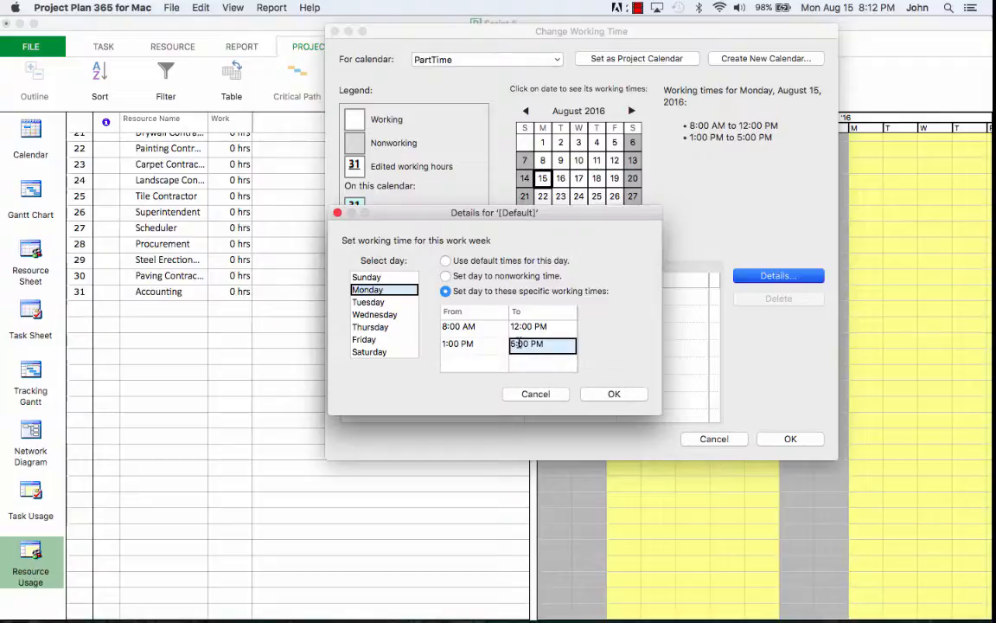
{"action": "type", "text": "3pm"}
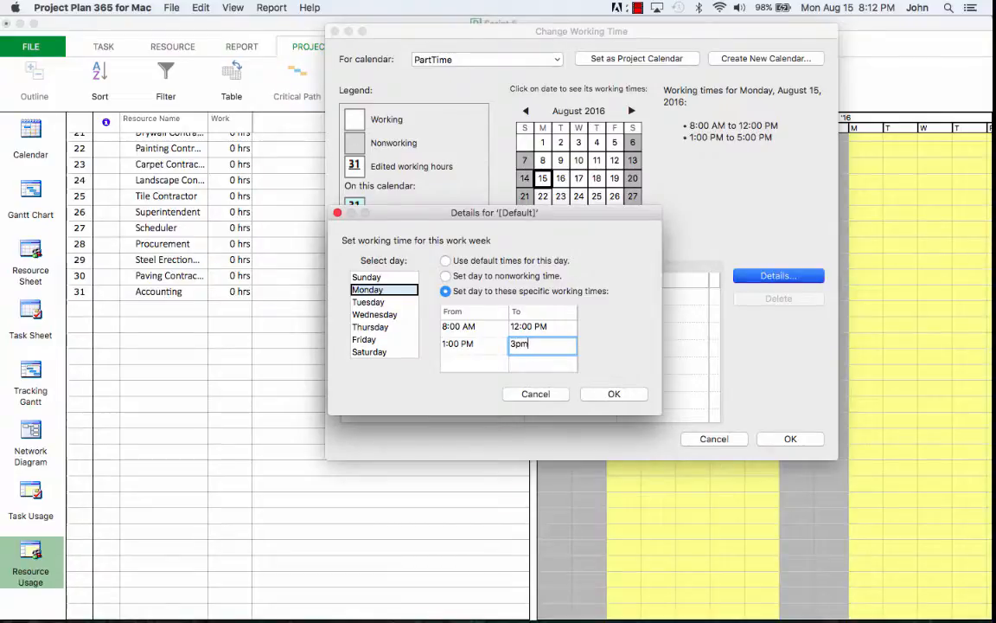
{"action": "left_click", "coordinate": [481, 343]}
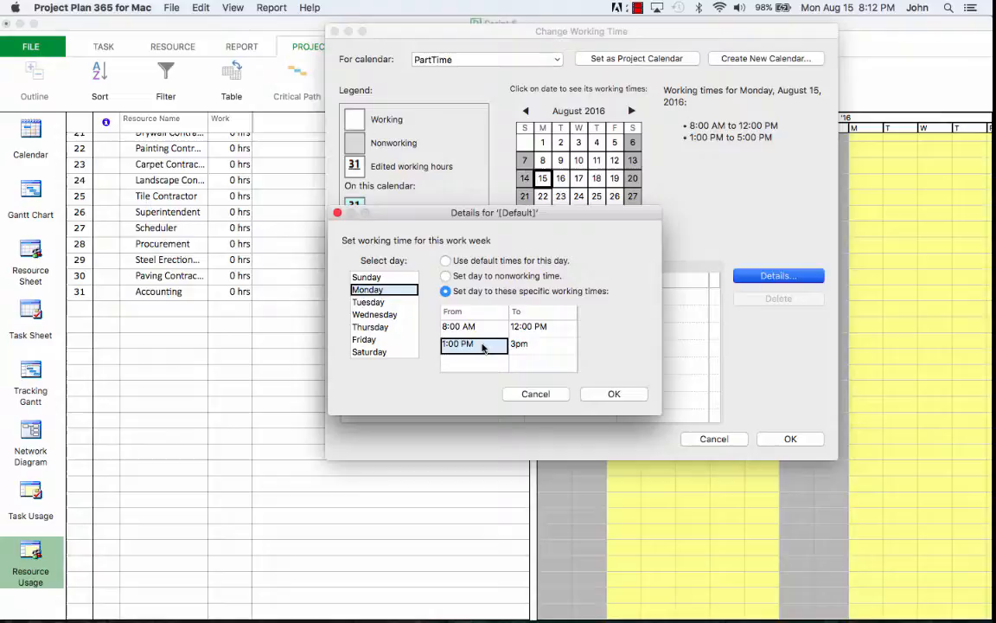
{"action": "left_click", "coordinate": [532, 344]}
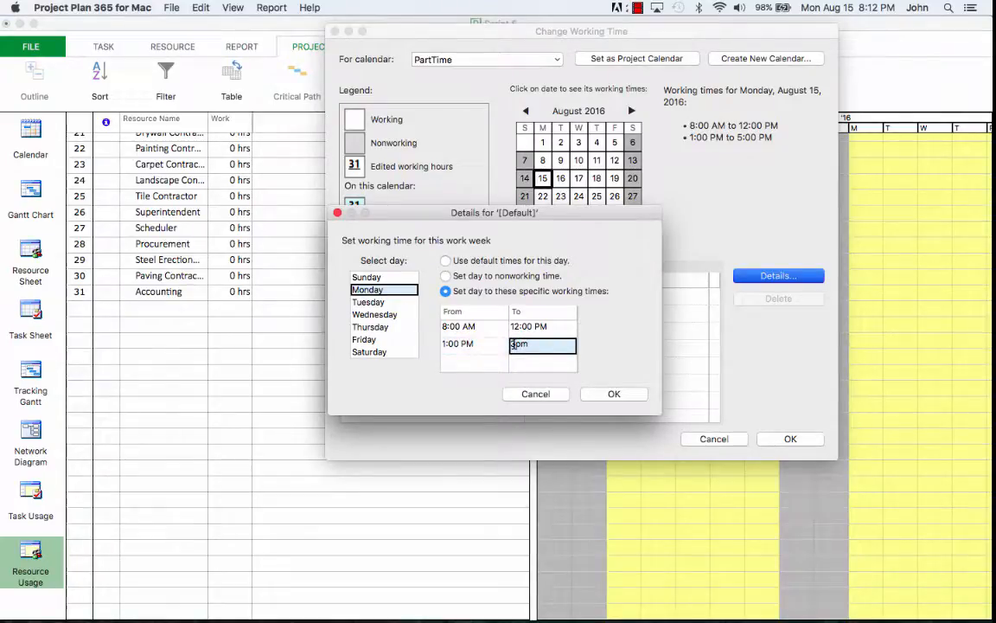
{"action": "left_click", "coordinate": [516, 344]}
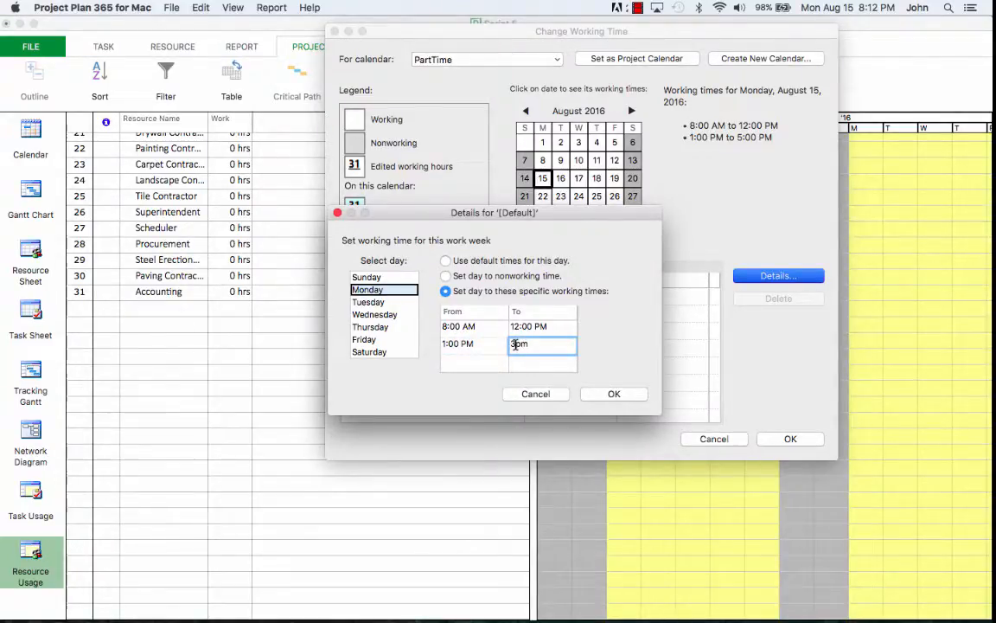
{"action": "type", "text": ":00"}
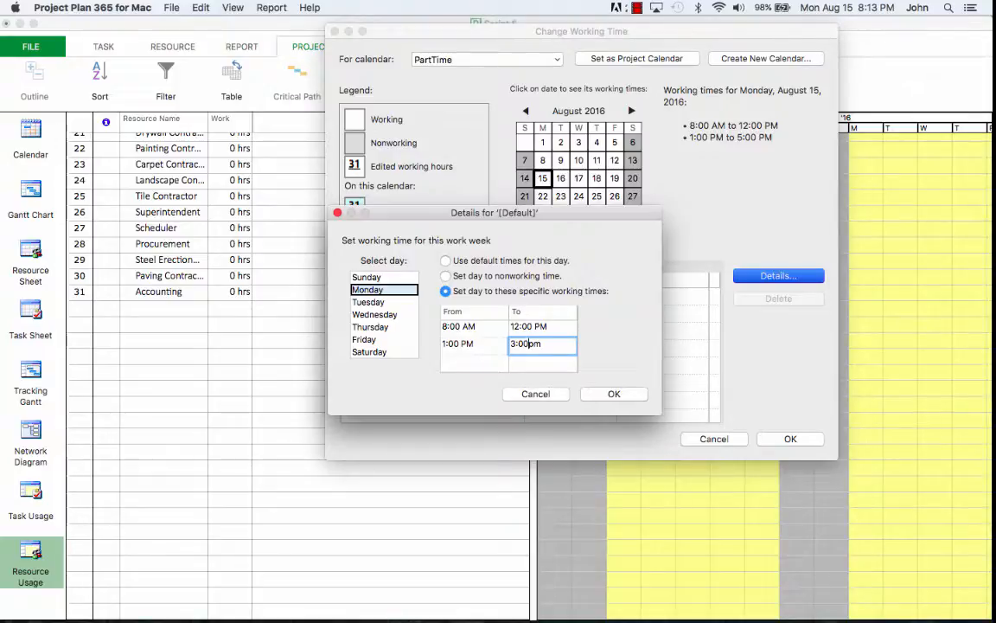
Step: Switch Tuesday to specific working times and open the end time of its afternoon shift for editing
{"action": "left_click", "coordinate": [381, 302]}
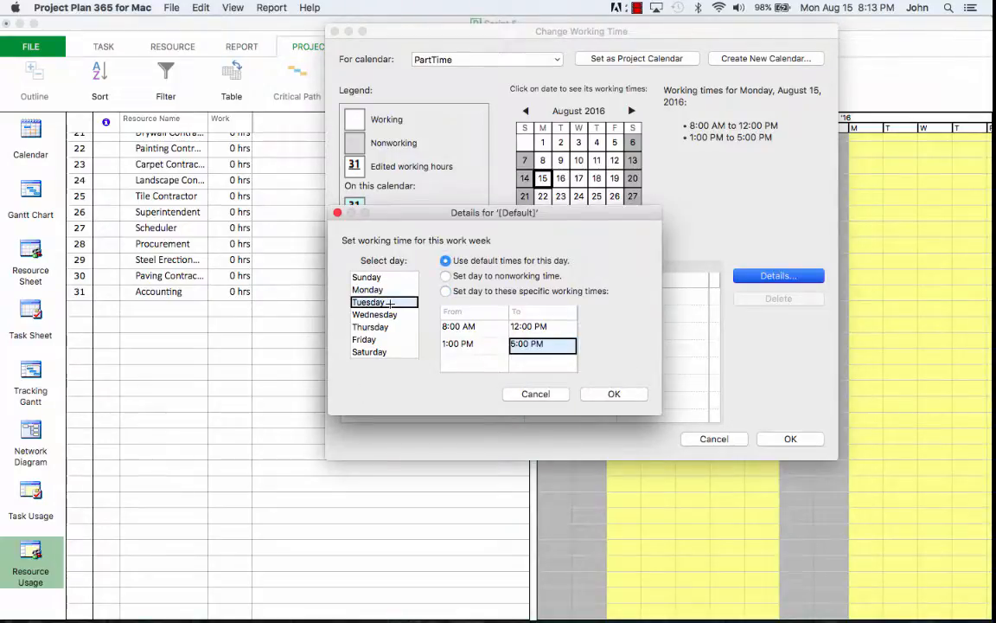
{"action": "left_click", "coordinate": [511, 343]}
{"action": "left_click", "coordinate": [480, 291]}
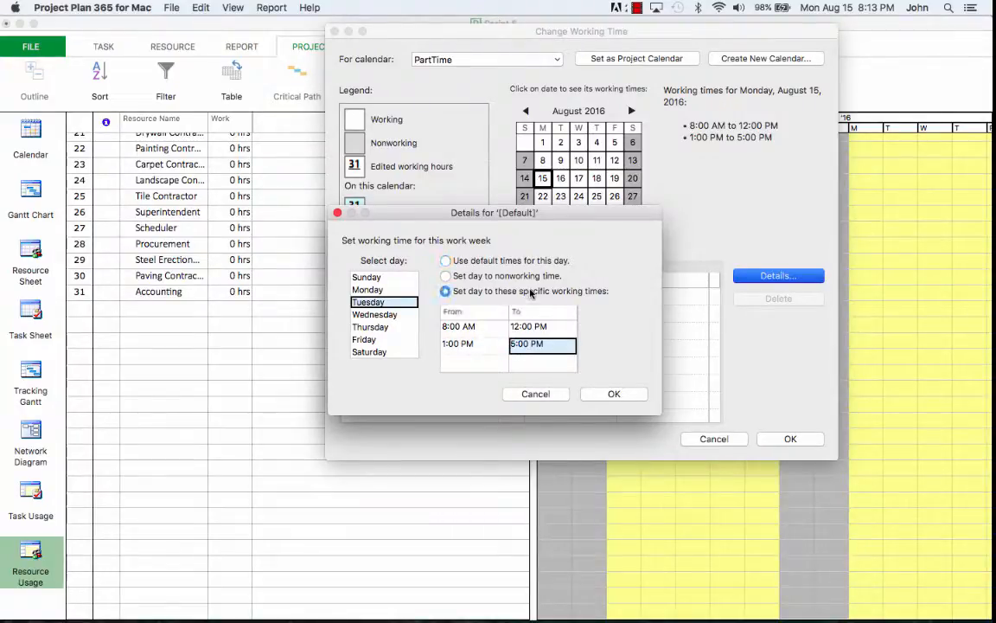
{"action": "left_click", "coordinate": [516, 346]}
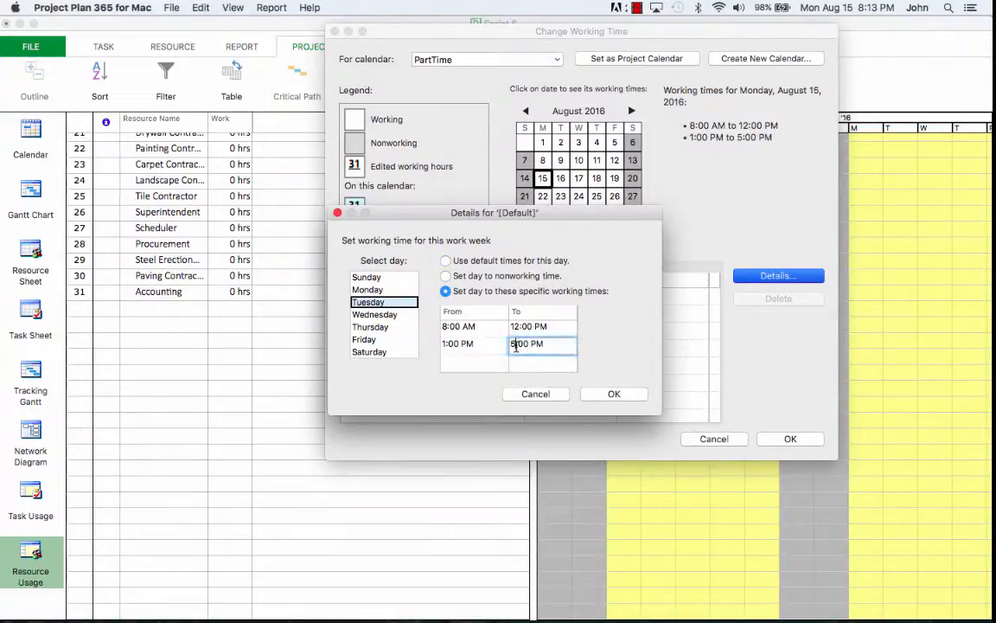
Step: Switch Wednesday to specific working times and set its afternoon shift to end at 6:00 PM
{"action": "left_click", "coordinate": [403, 315]}
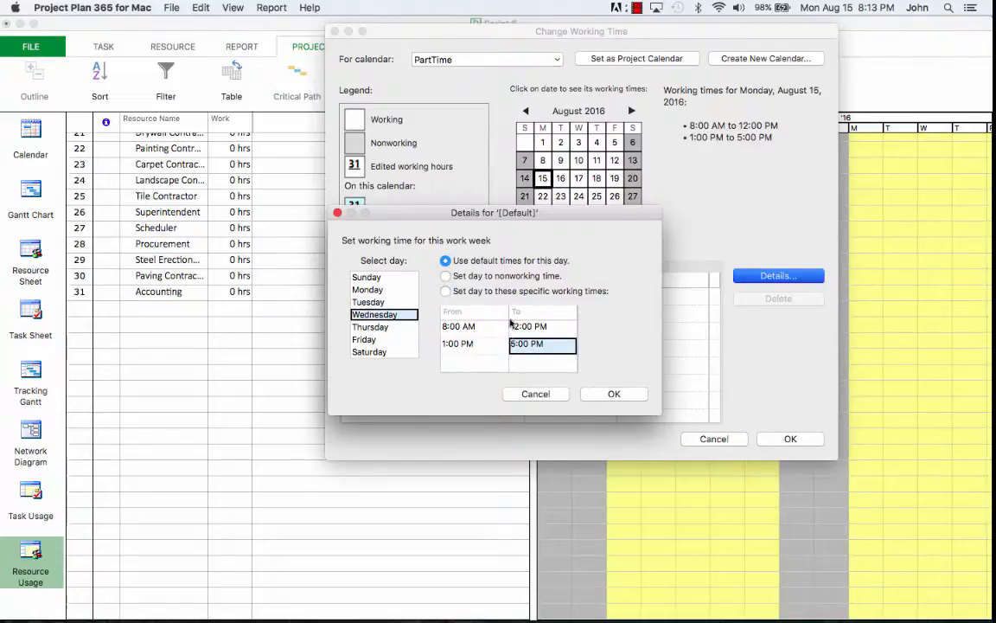
{"action": "left_click", "coordinate": [447, 291]}
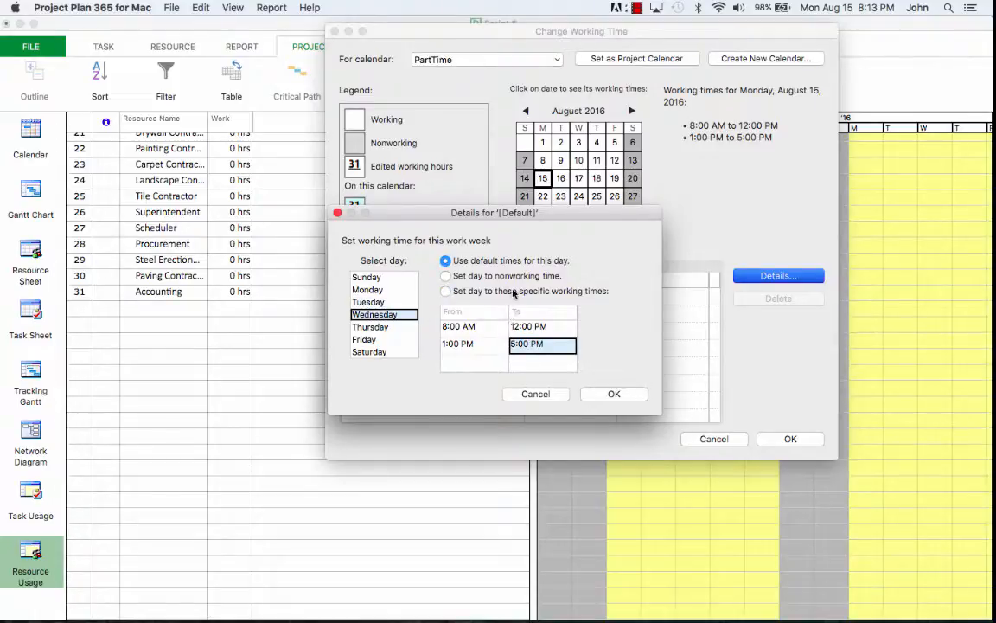
{"action": "left_click", "coordinate": [516, 346]}
{"action": "key", "text": "BackSpace"}
{"action": "type", "text": "6"}
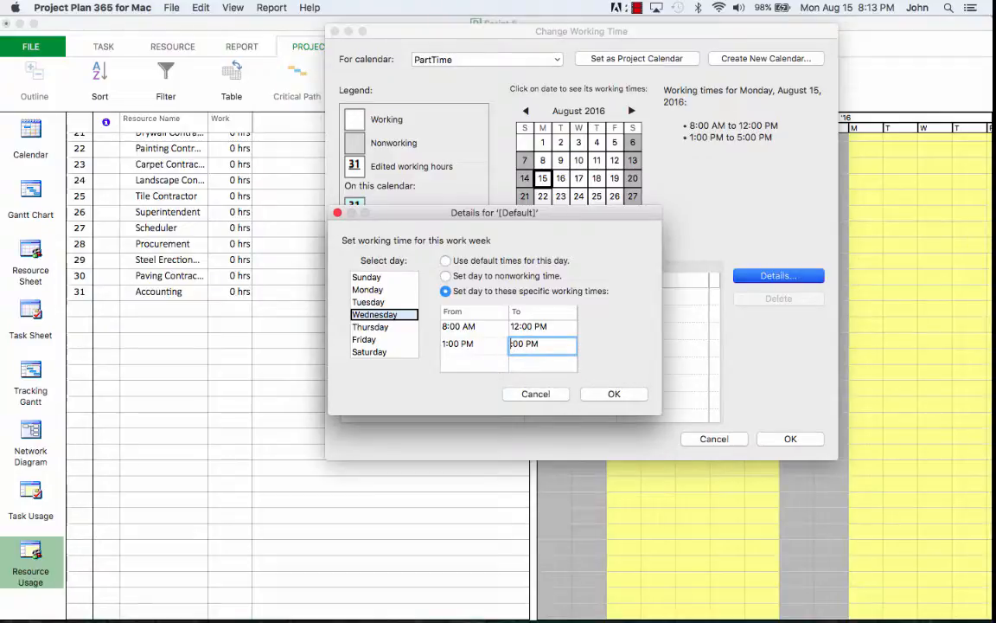
Step: Switch Thursday to specific working times and set its afternoon shift to end at 6:00 PM
{"action": "left_click", "coordinate": [391, 328]}
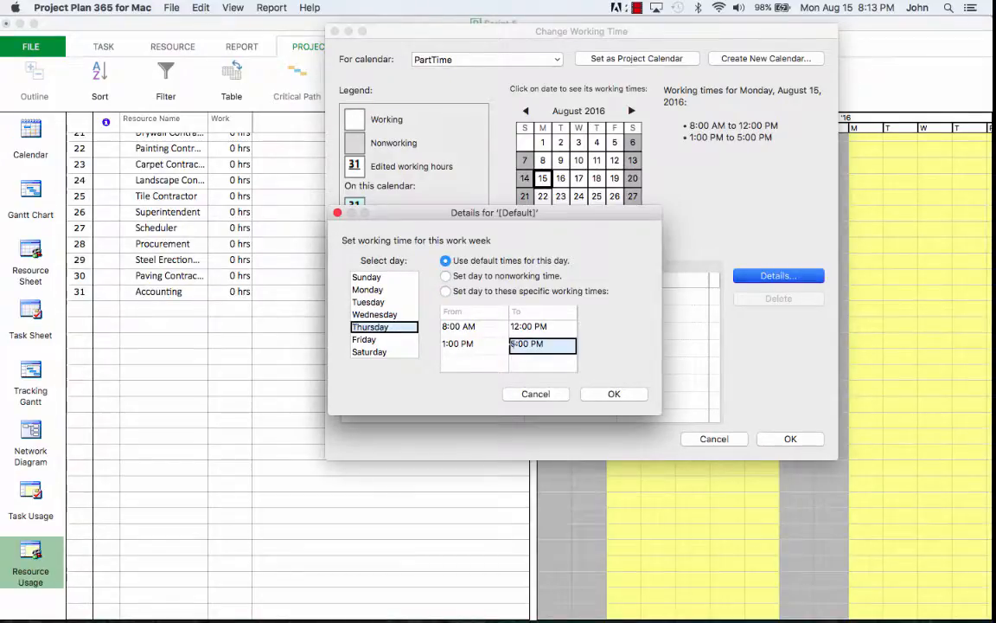
{"action": "left_click", "coordinate": [446, 291]}
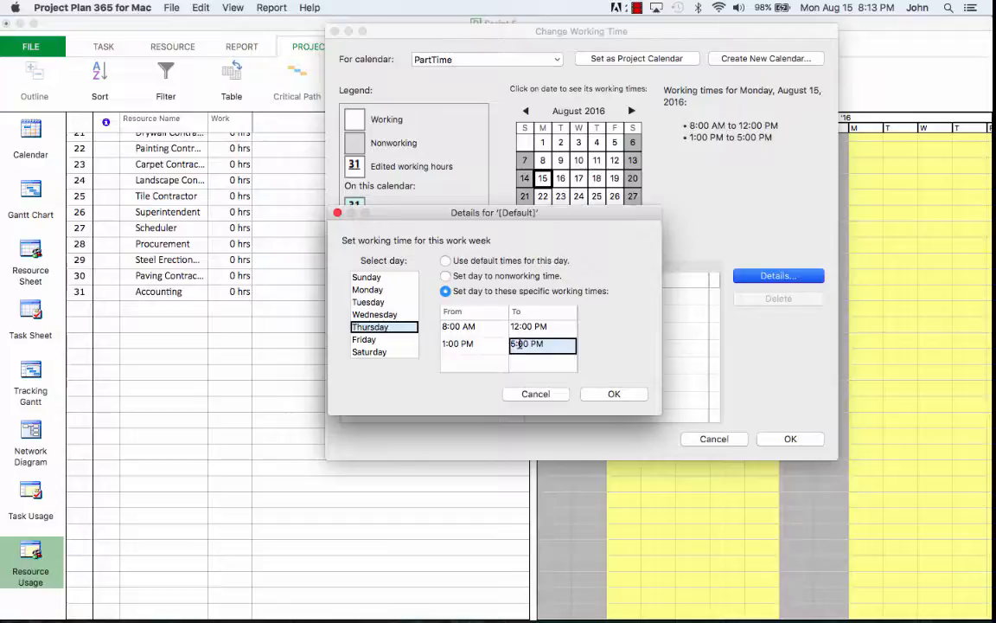
{"action": "left_click", "coordinate": [519, 343]}
{"action": "key", "text": "BackSpace"}
{"action": "key", "text": "BackSpace"}
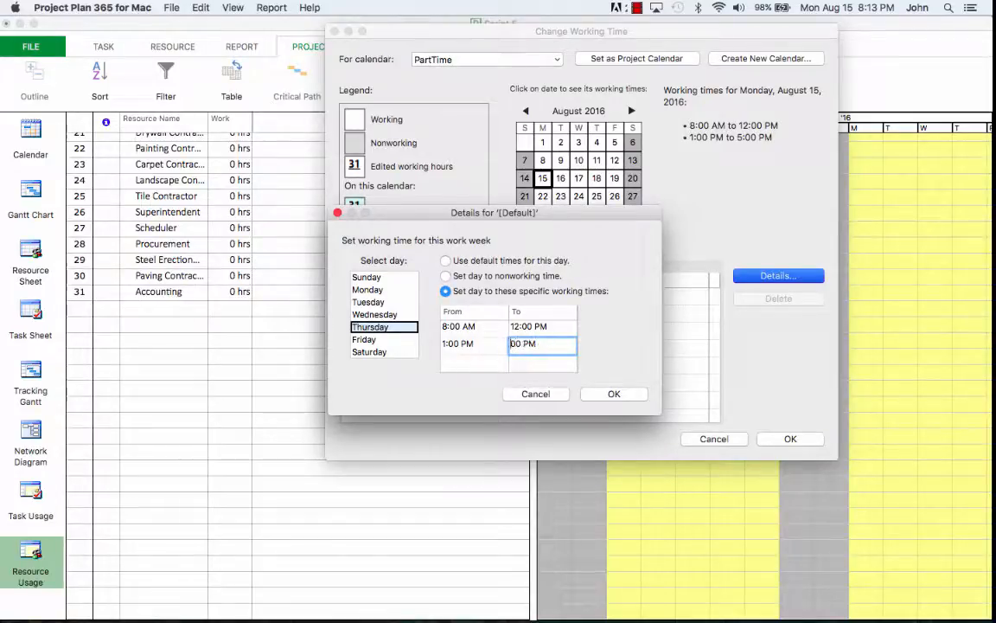
{"action": "type", "text": "6:"}
Step: Switch Friday to specific working times with the afternoon shift ending at 3:00 PM and save the default work week's details
{"action": "left_click", "coordinate": [394, 339]}
{"action": "left_click", "coordinate": [446, 291]}
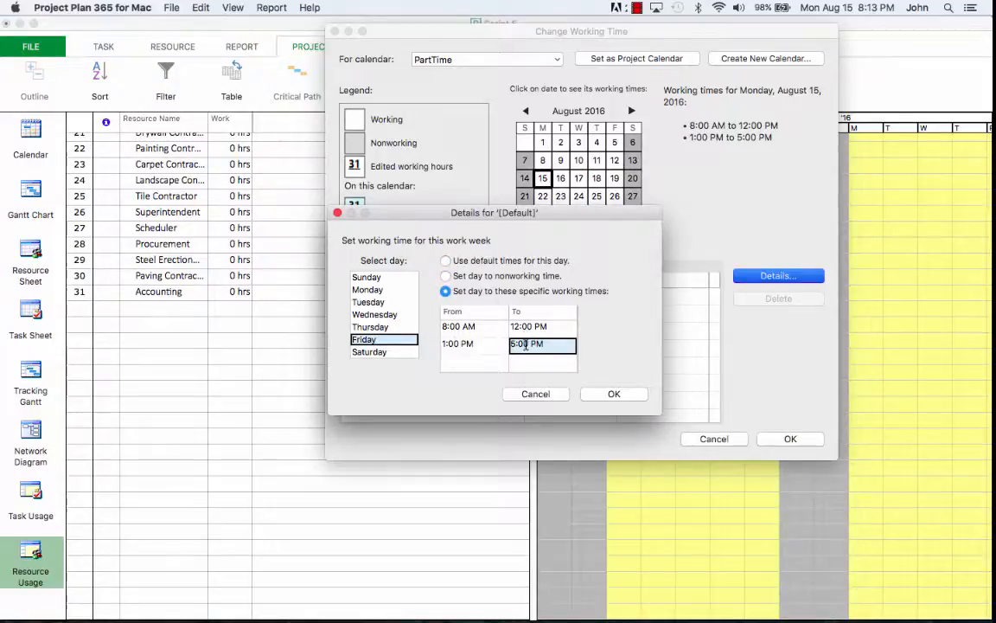
{"action": "left_click", "coordinate": [516, 347]}
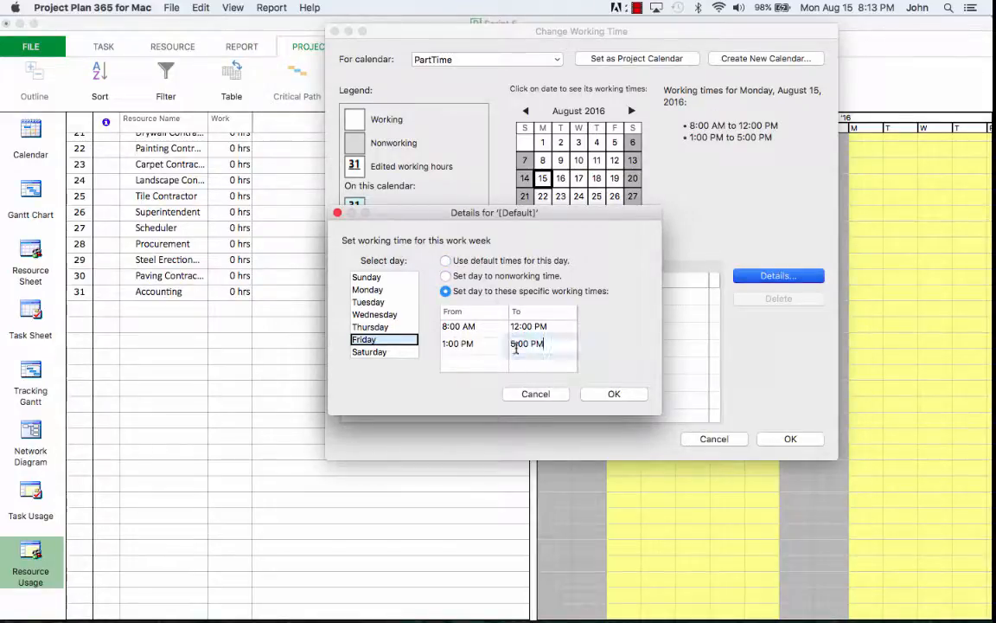
{"action": "double_click", "coordinate": [516, 348]}
{"action": "type", "text": "3"}
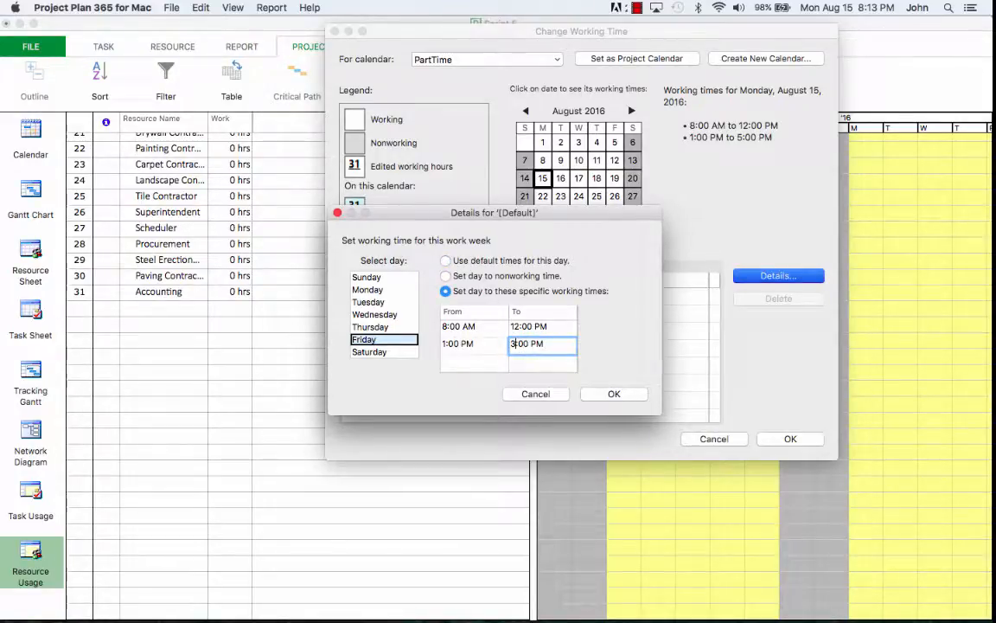
{"action": "left_click", "coordinate": [612, 393]}
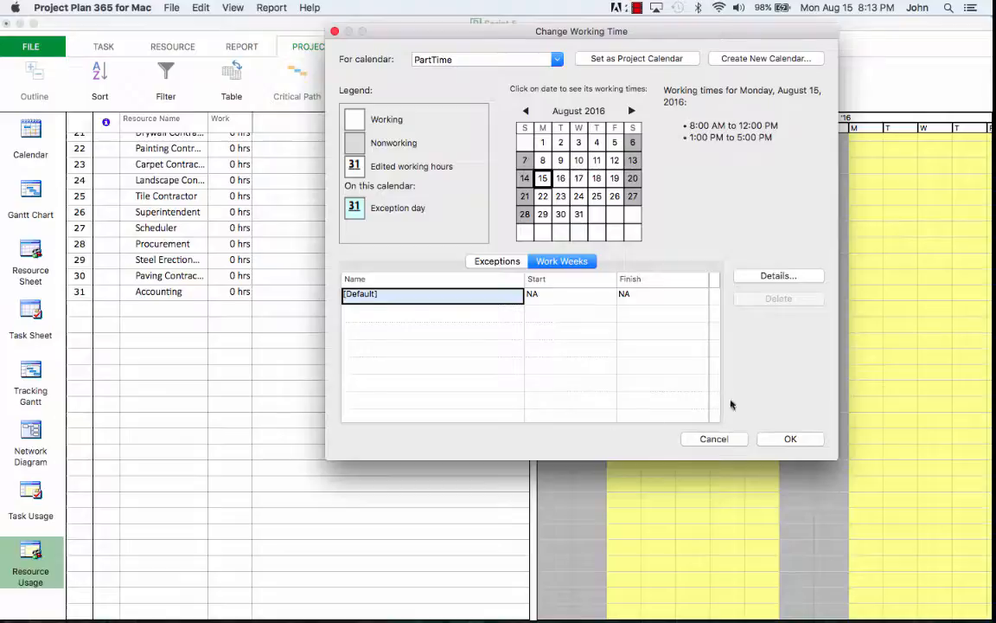
Step: Save the working time changes and set the Drywall Contractor's base calendar to PartTime in the Resource Sheet
{"action": "left_click", "coordinate": [794, 438]}
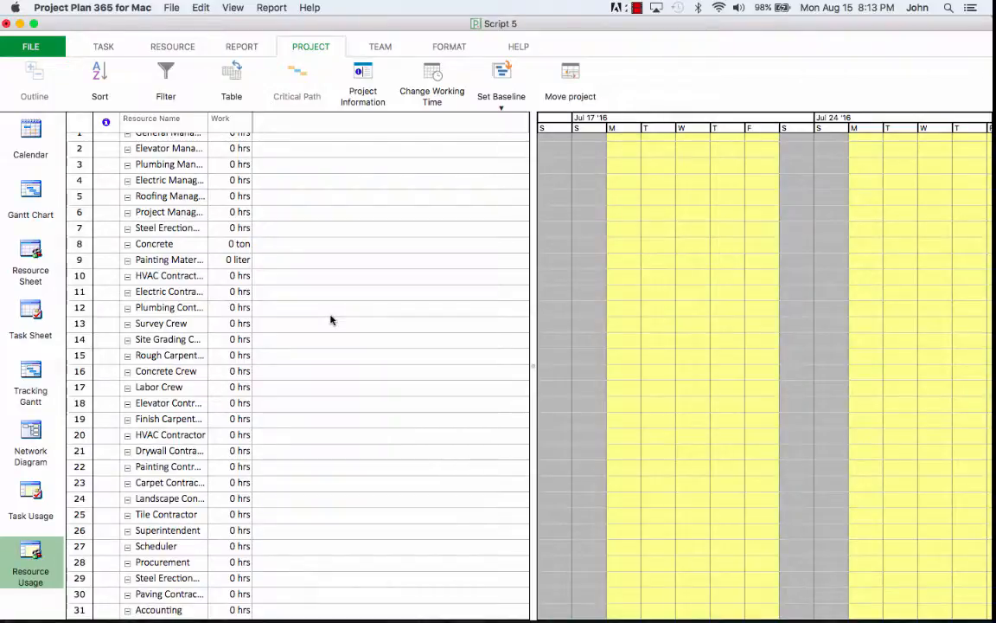
{"action": "left_click", "coordinate": [37, 255]}
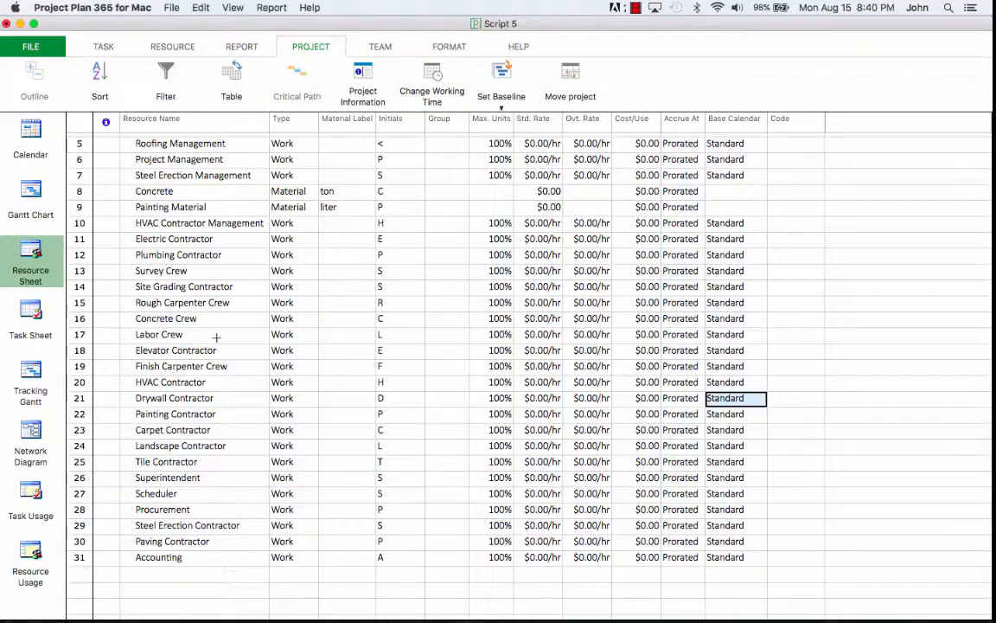
{"action": "left_click", "coordinate": [189, 398]}
{"action": "left_click", "coordinate": [739, 400]}
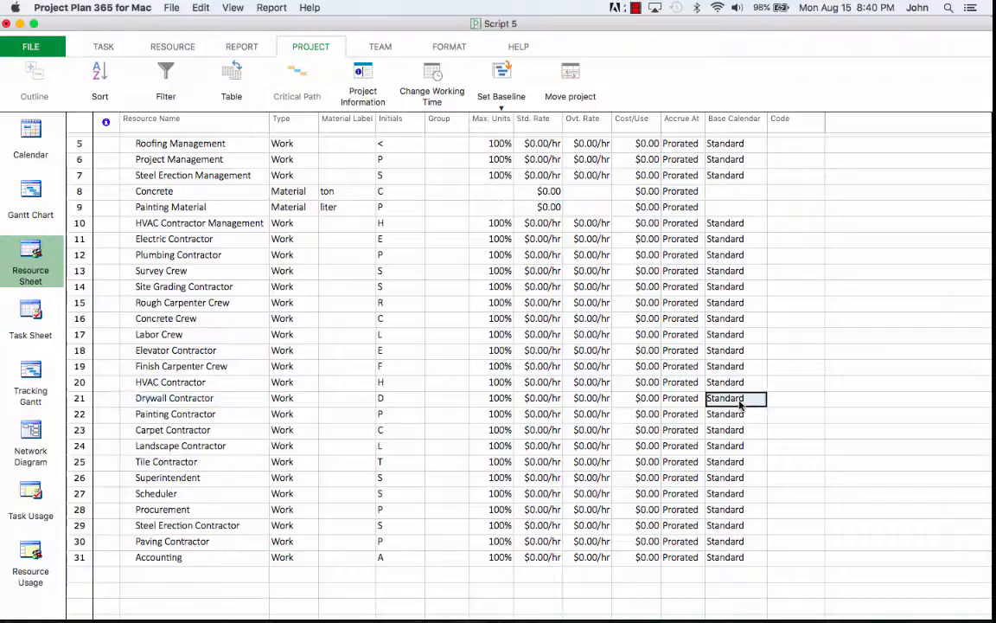
{"action": "left_click", "coordinate": [739, 402]}
{"action": "left_click", "coordinate": [760, 400]}
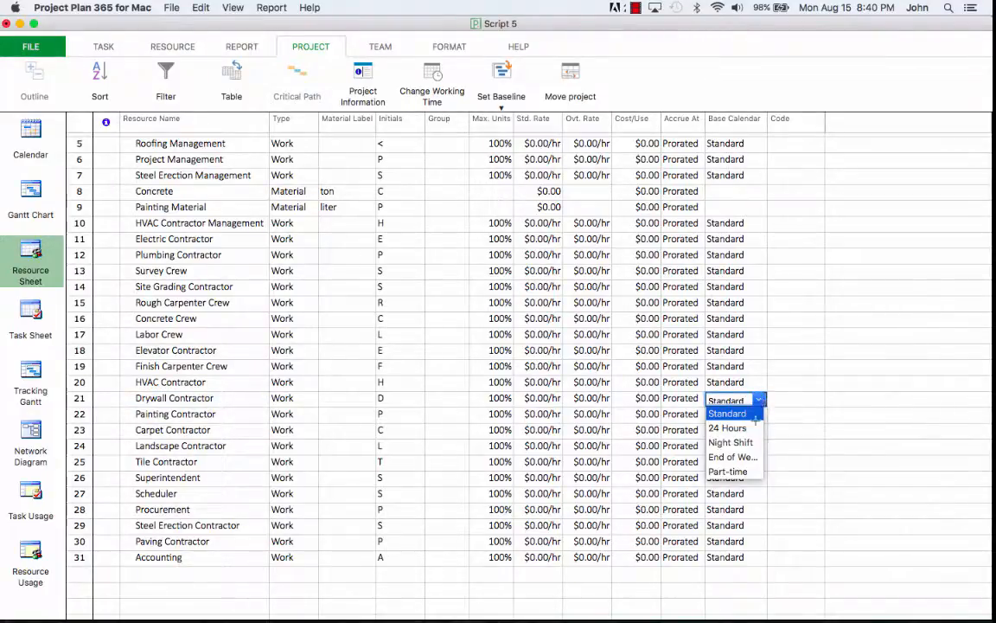
{"action": "scroll", "coordinate": [744, 441], "scroll_direction": "down", "scroll_amount": 2}
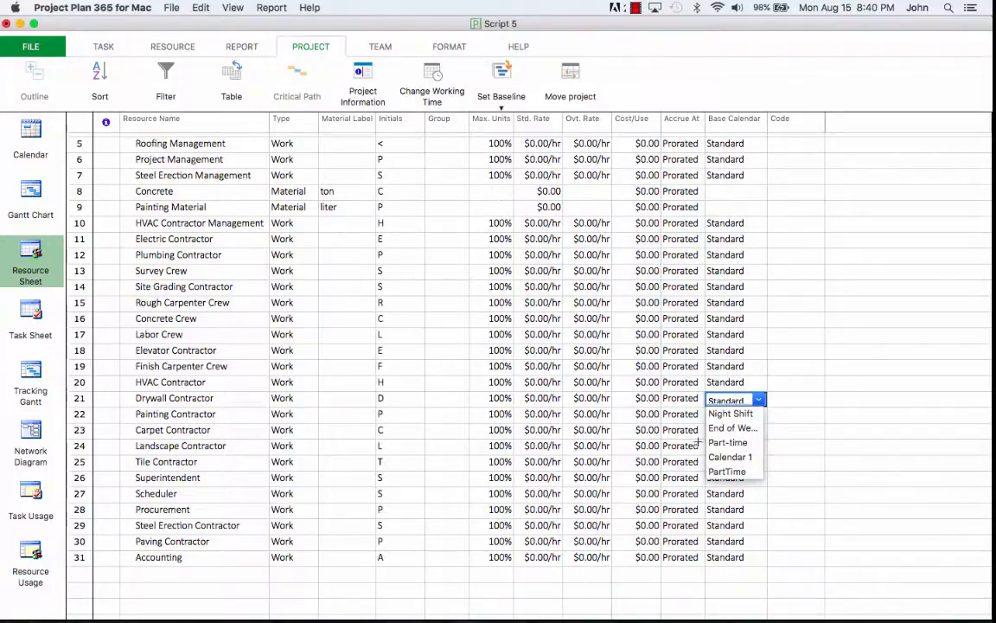
{"action": "left_click", "coordinate": [734, 471]}
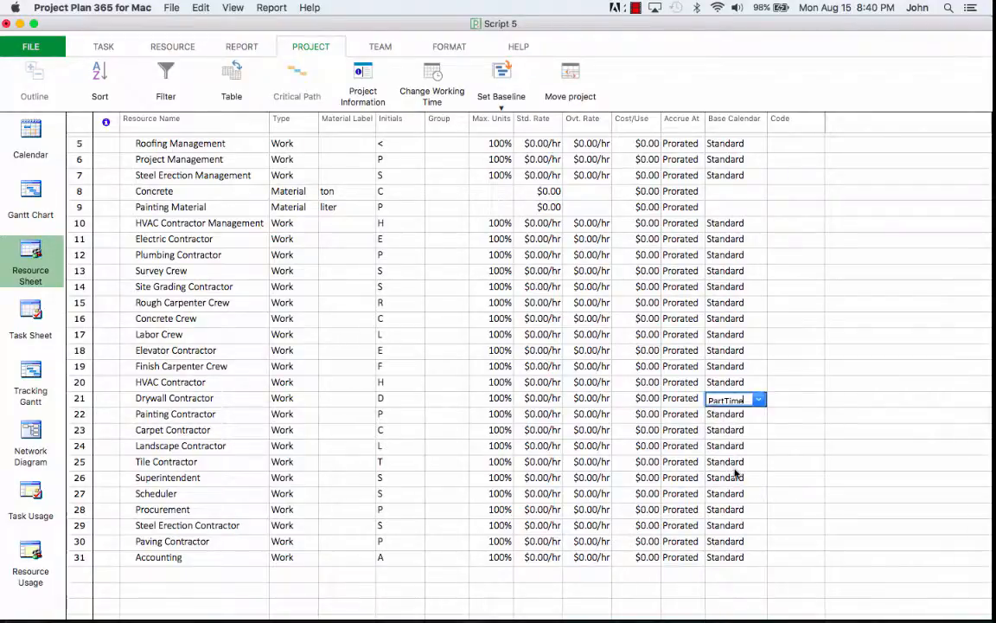
{"action": "left_click", "coordinate": [725, 437]}
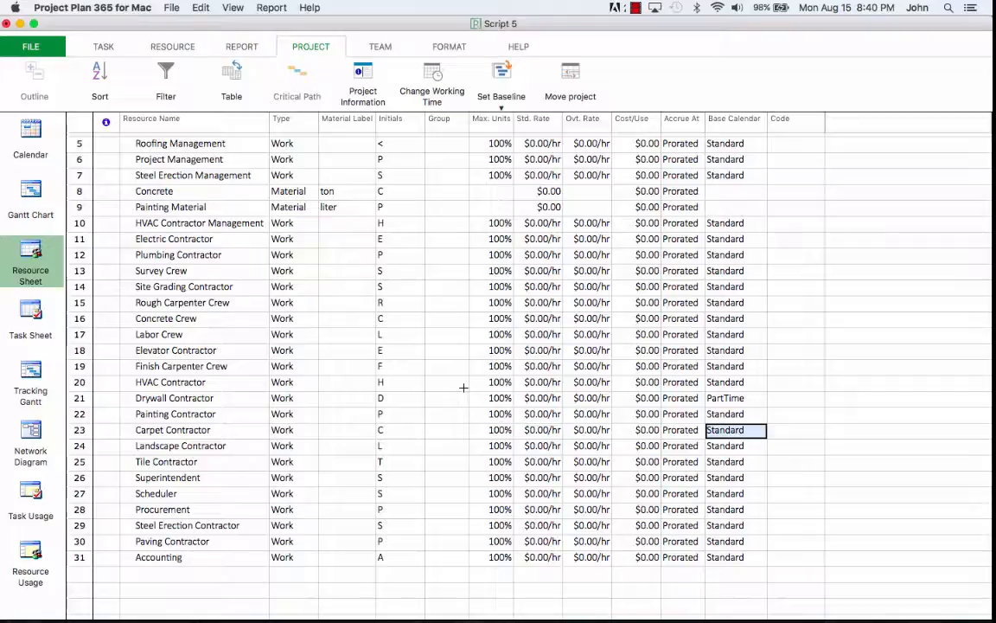
Step: Review the End of Week calendar's working times in August 2016, including Friday, August 26
{"action": "left_click", "coordinate": [433, 82]}
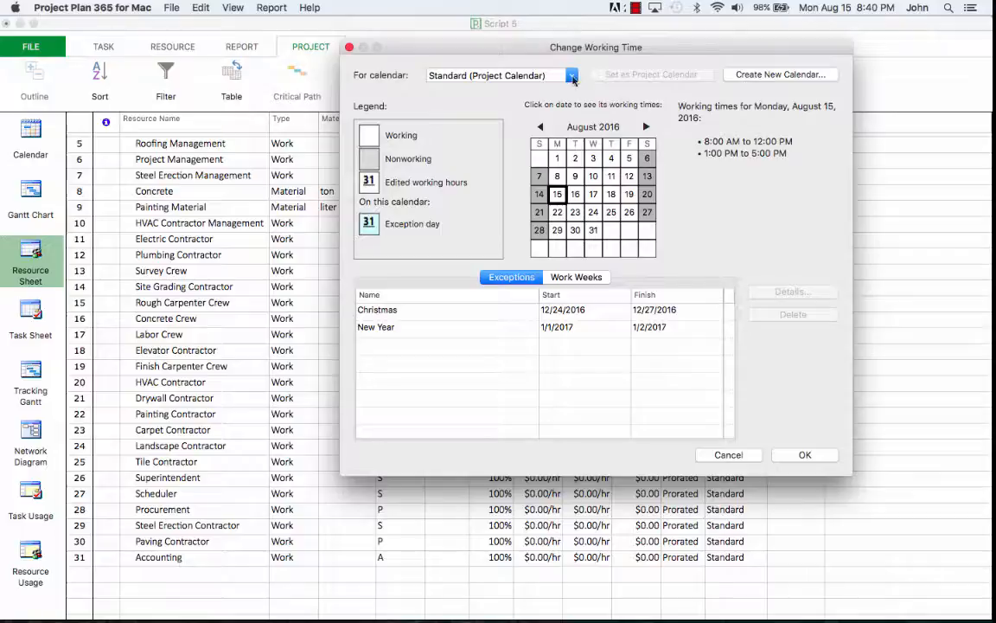
{"action": "left_click", "coordinate": [571, 76]}
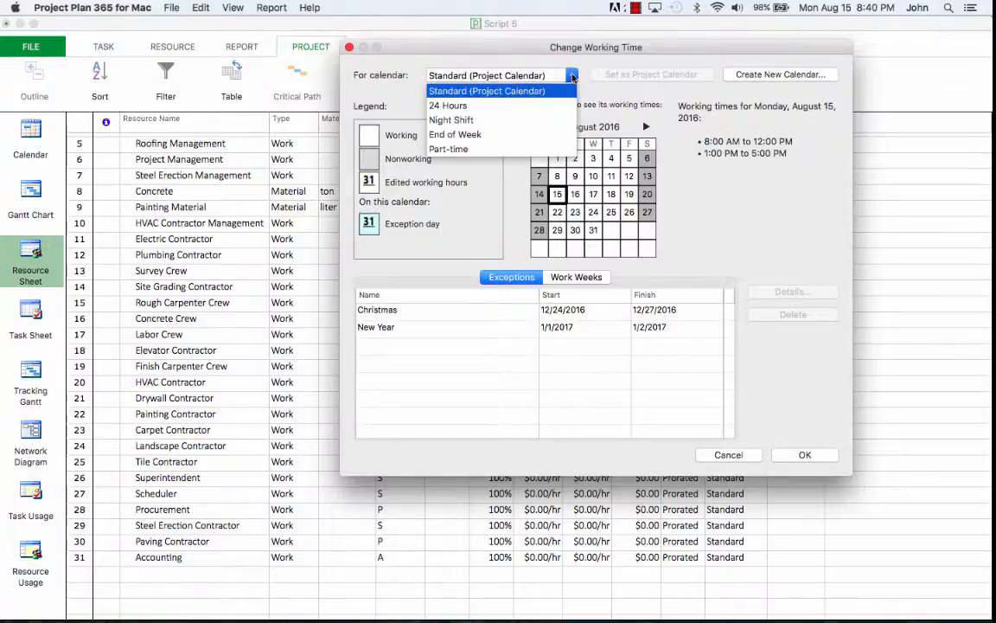
{"action": "left_click", "coordinate": [505, 136]}
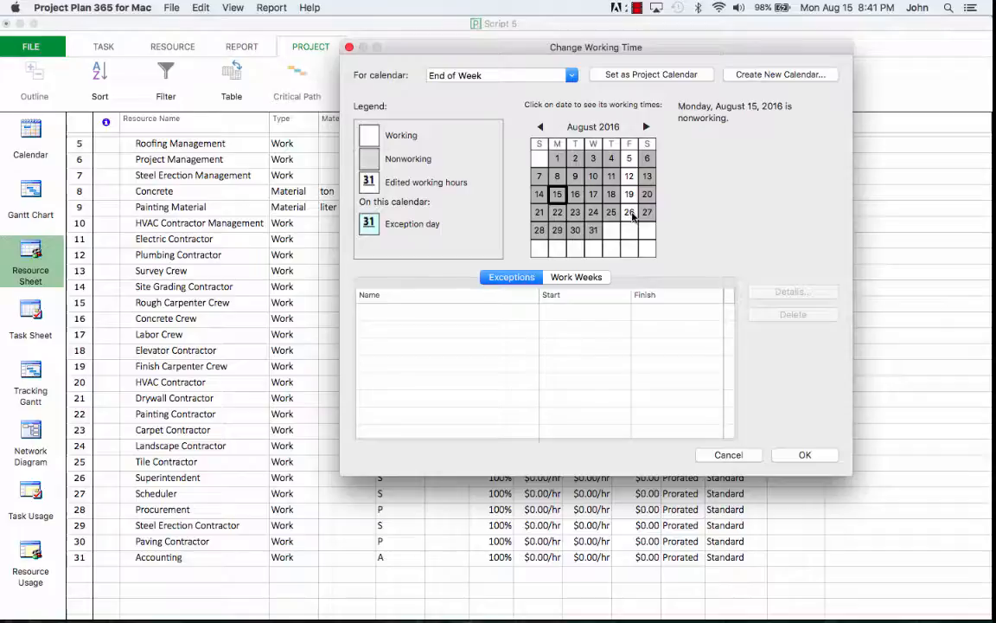
{"action": "left_click", "coordinate": [631, 214]}
{"action": "left_click", "coordinate": [805, 455]}
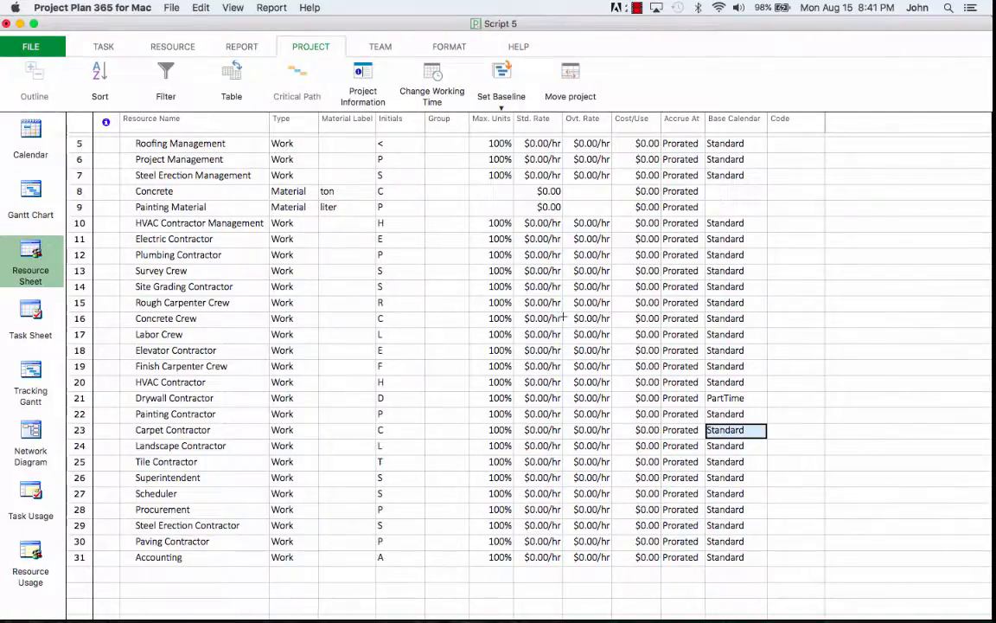
Step: Assign the End of Week calendar to the task Submit monthly requests for payment in the Gantt Chart and check its calendar indicator
{"action": "left_click", "coordinate": [36, 132]}
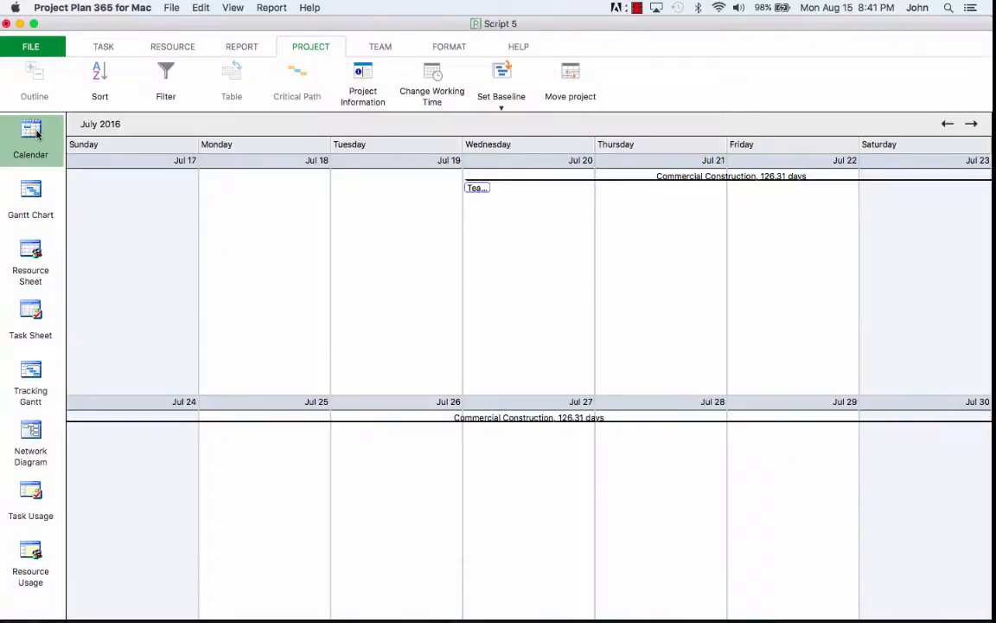
{"action": "left_click", "coordinate": [35, 196]}
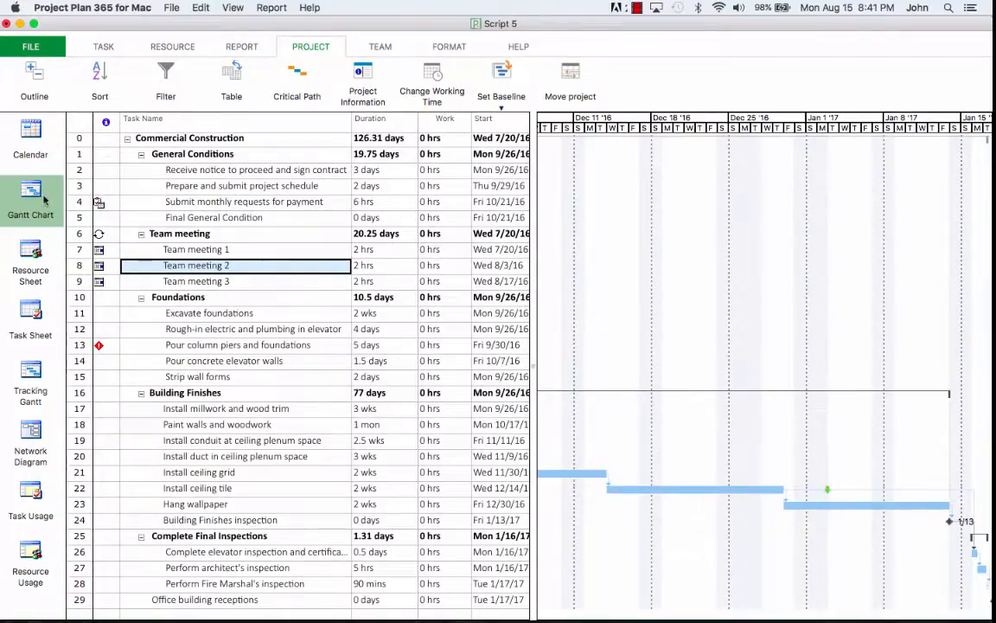
{"action": "left_click", "coordinate": [243, 201]}
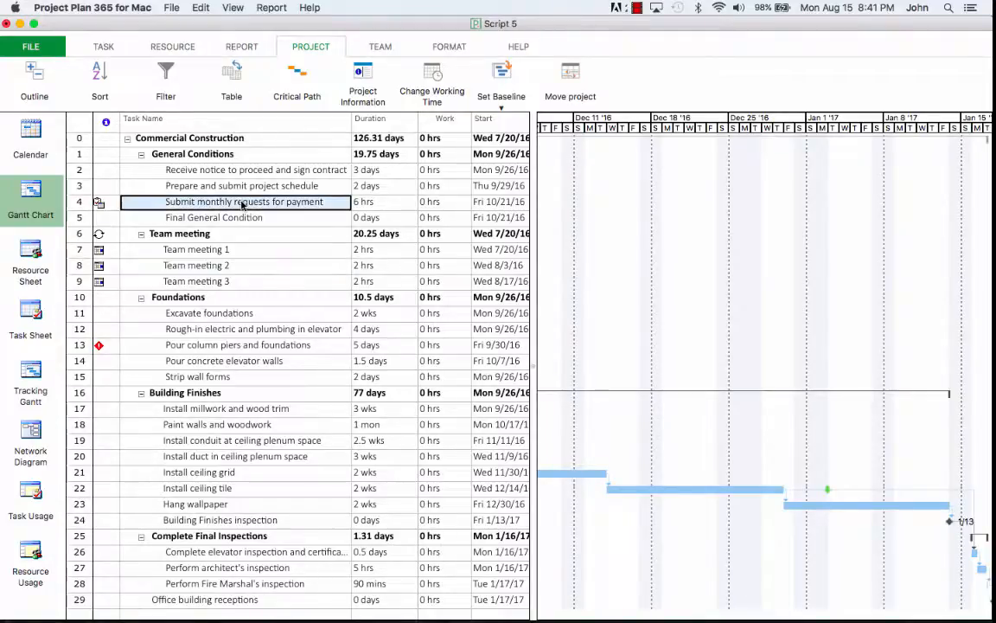
{"action": "left_click", "coordinate": [103, 46]}
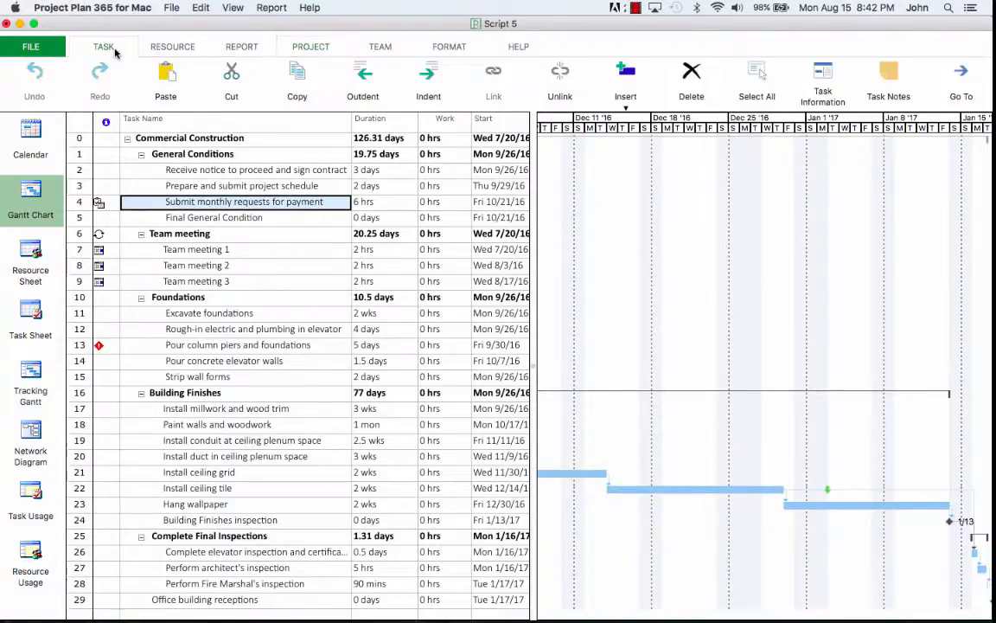
{"action": "left_click", "coordinate": [824, 91]}
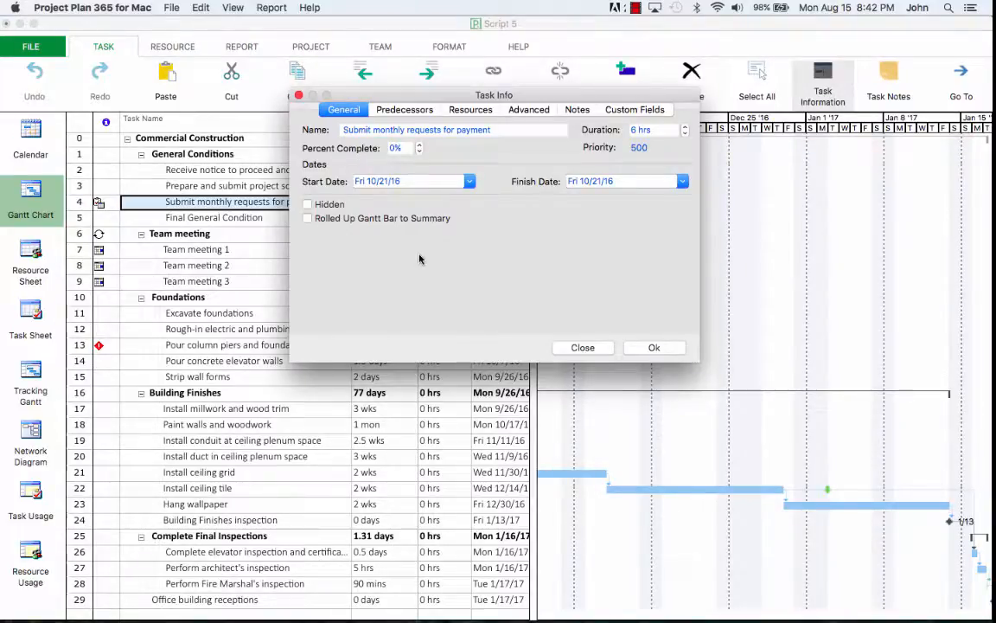
{"action": "left_click", "coordinate": [536, 111]}
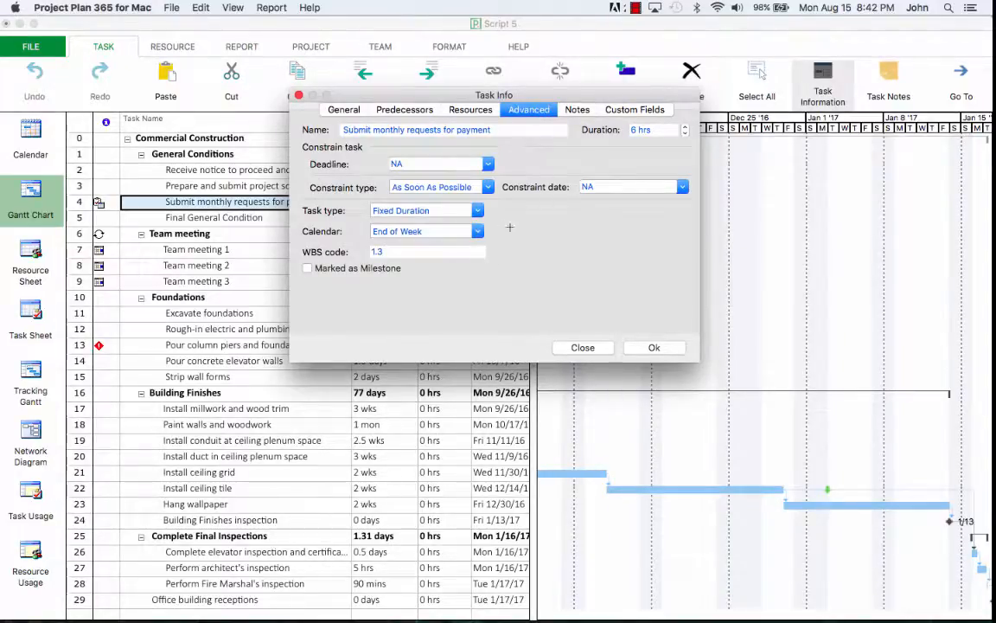
{"action": "left_click", "coordinate": [477, 232]}
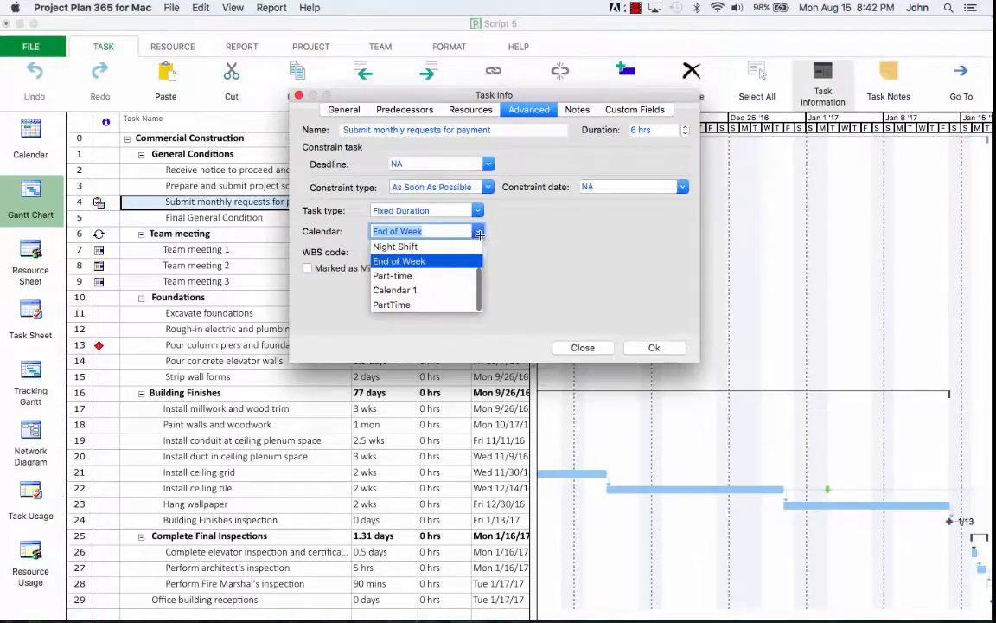
{"action": "left_click", "coordinate": [440, 260]}
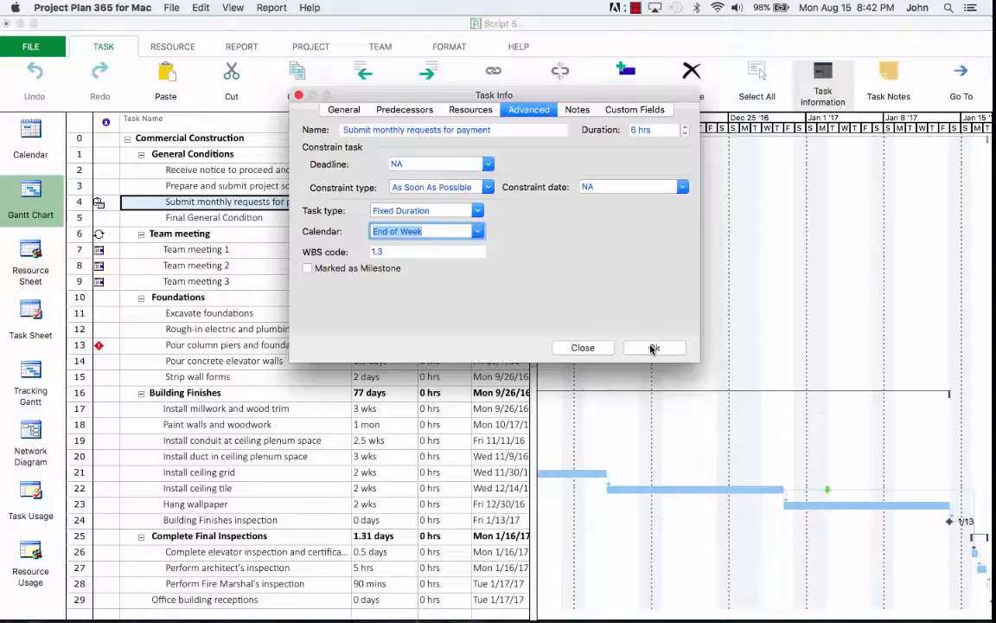
{"action": "left_click", "coordinate": [653, 348]}
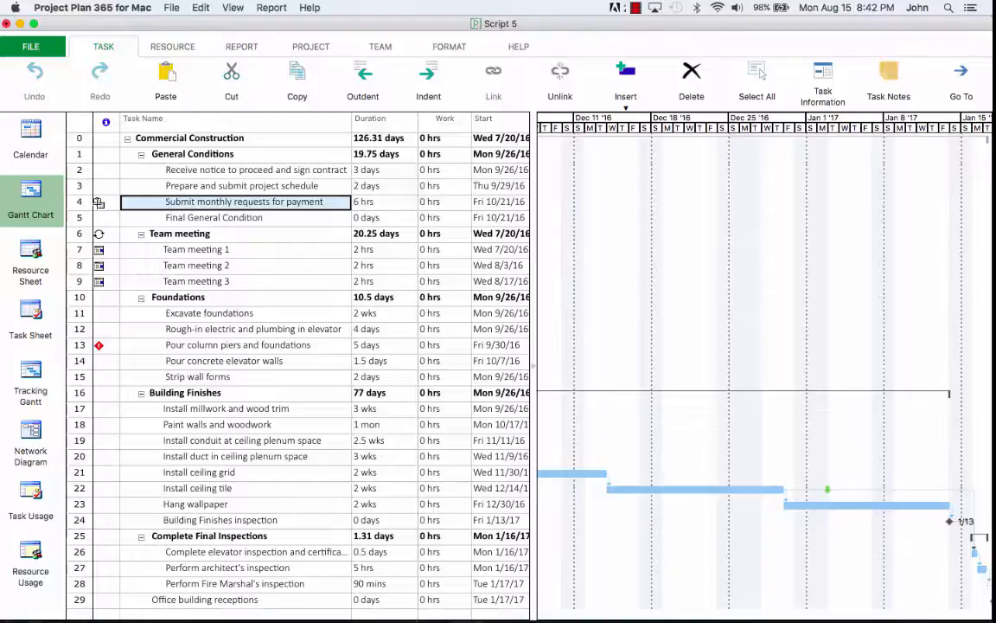
{"action": "mouse_move", "coordinate": [98, 203]}
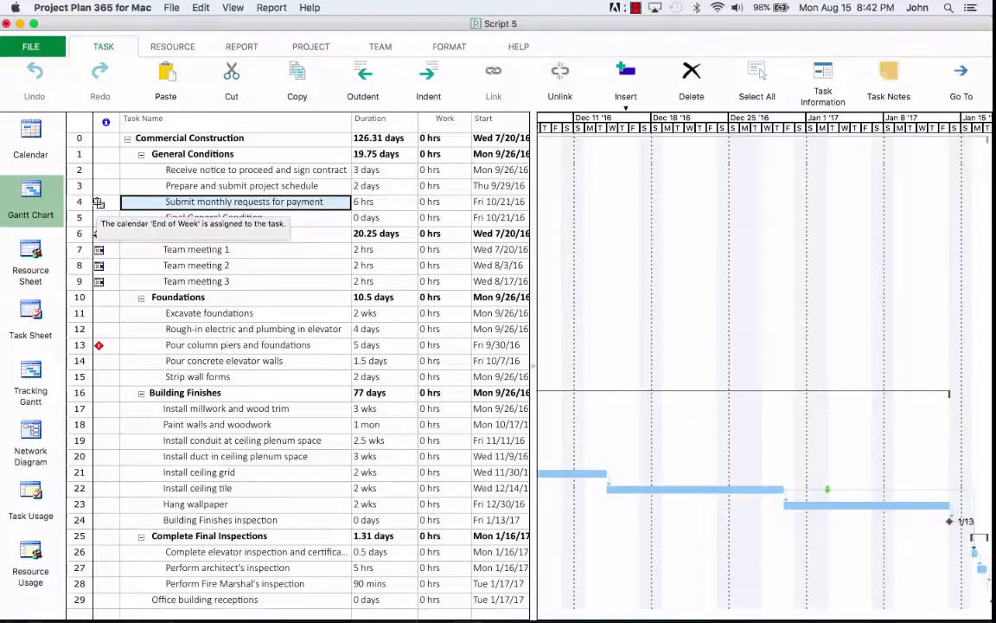